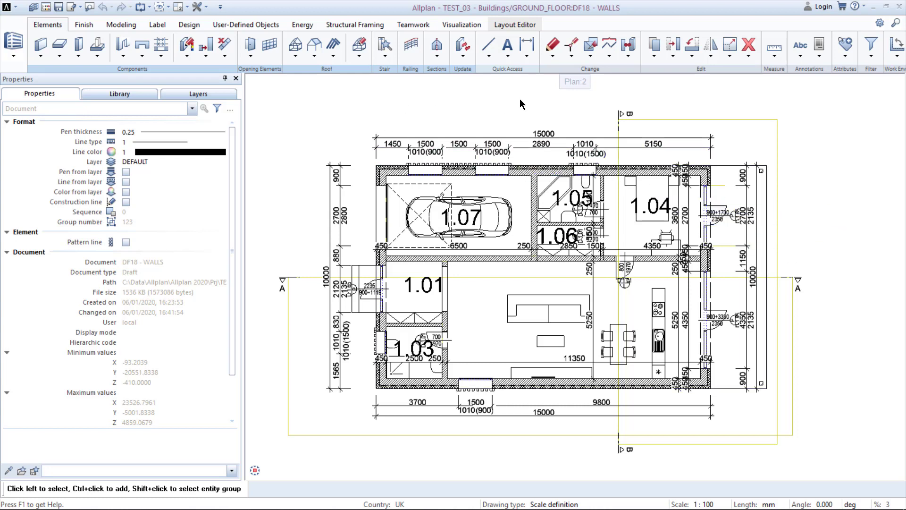
Step: Set up the layout page in DIN A2 format with landscape orientation and no margins
click(517, 24)
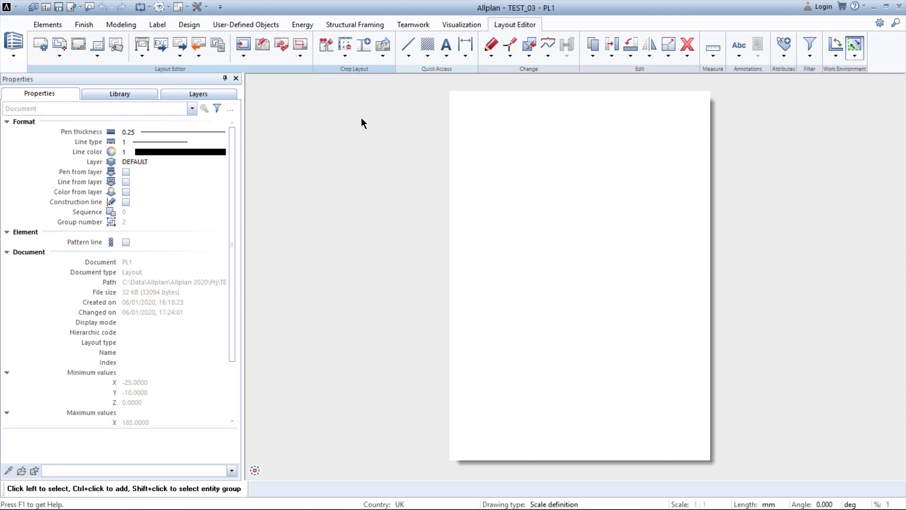
click(40, 47)
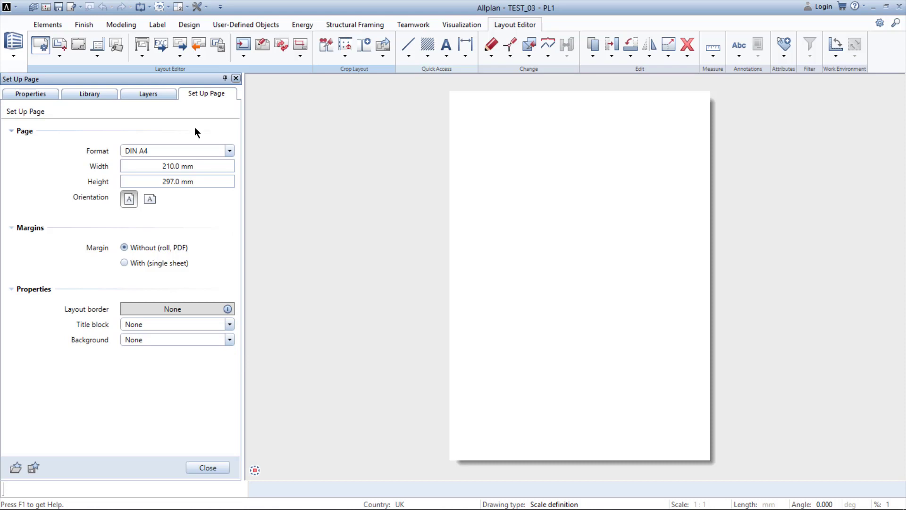
click(229, 151)
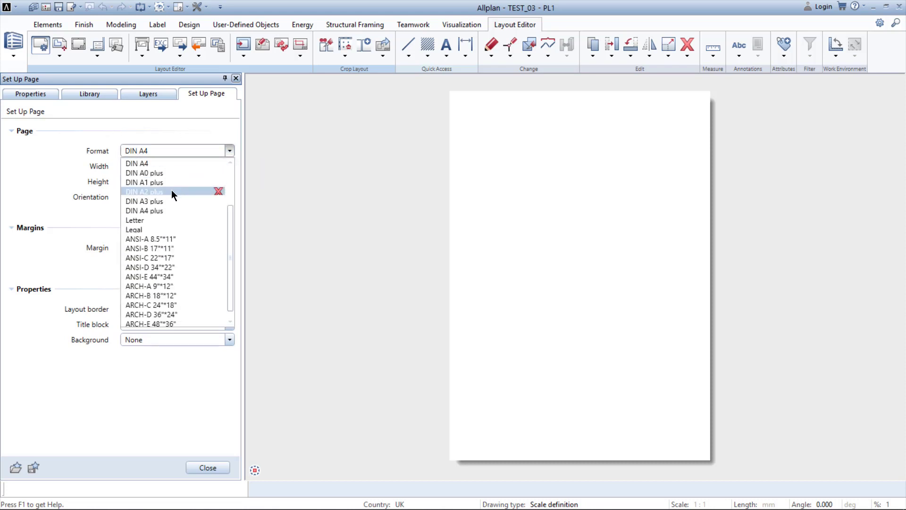
scroll(172, 189, up, 2)
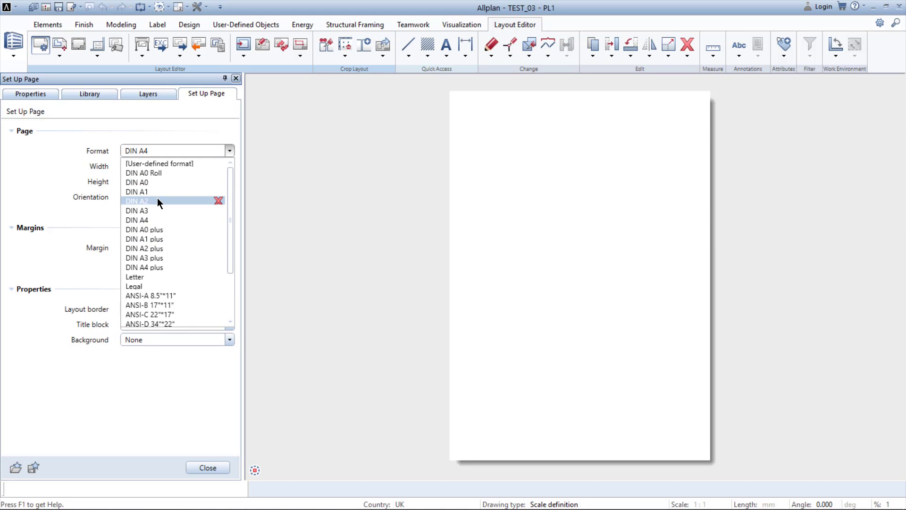
click(157, 200)
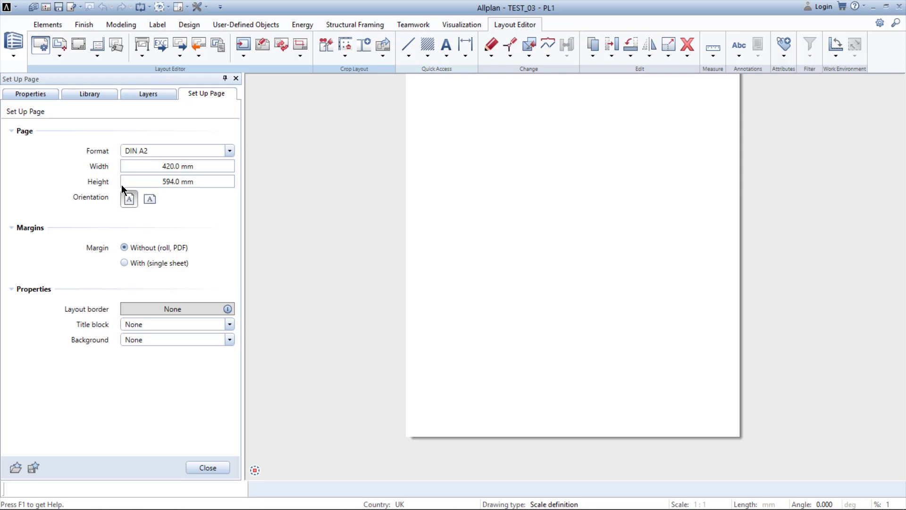
click(150, 204)
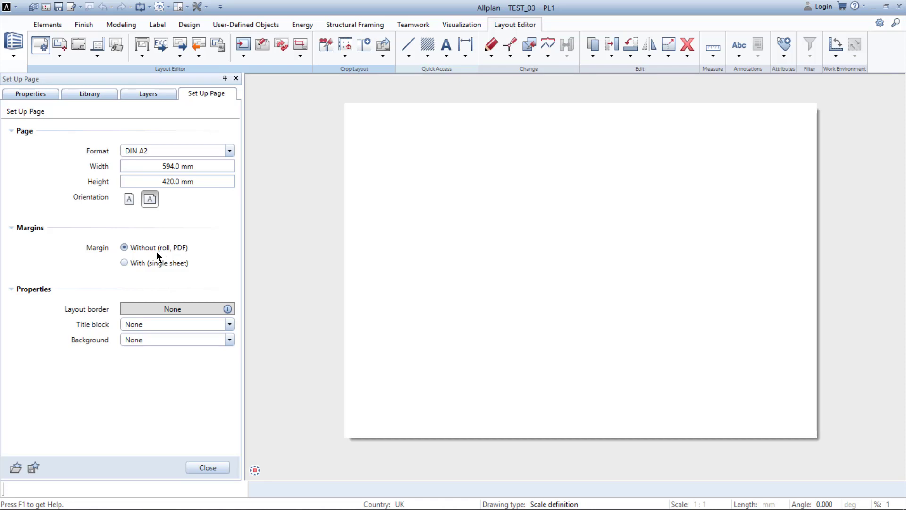
click(124, 263)
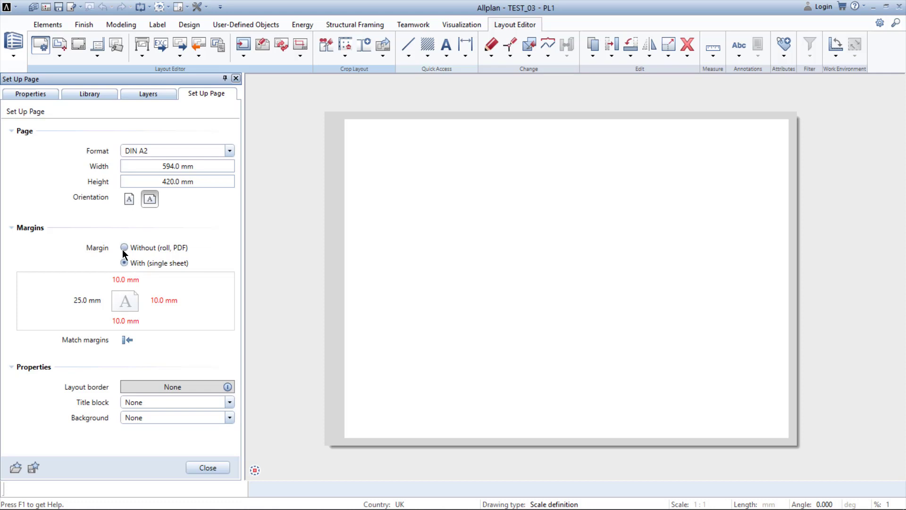
click(125, 249)
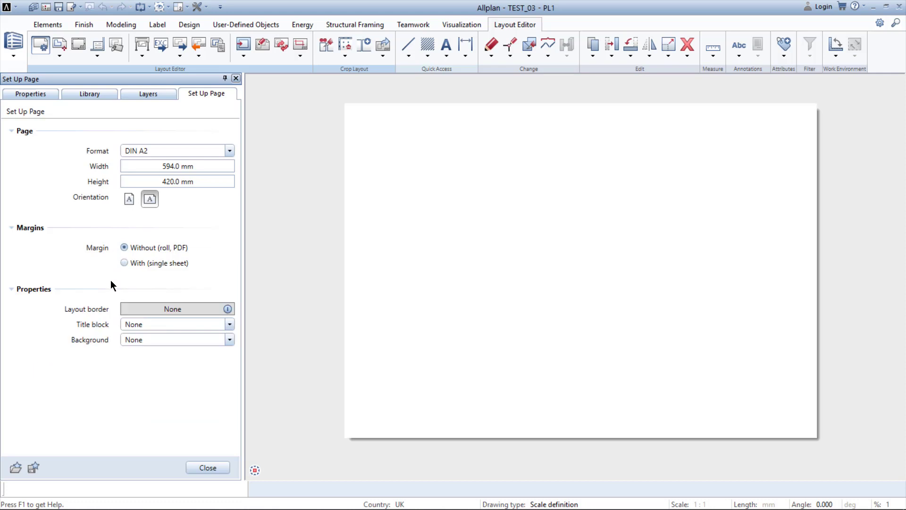
Step: Add a layout border of type Double margin (A6240-1/6.1) to the page after trying the DIN 824 border types
click(187, 309)
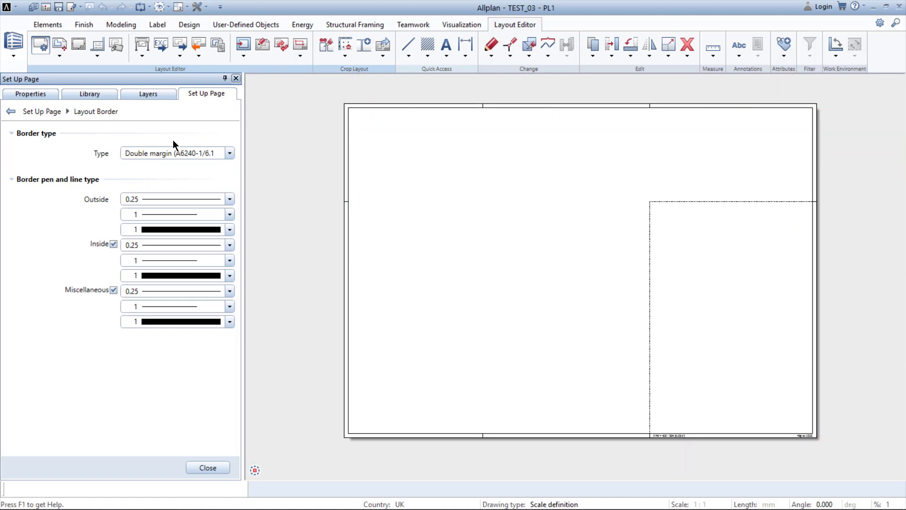
click(176, 153)
click(168, 175)
click(176, 153)
click(174, 185)
click(176, 153)
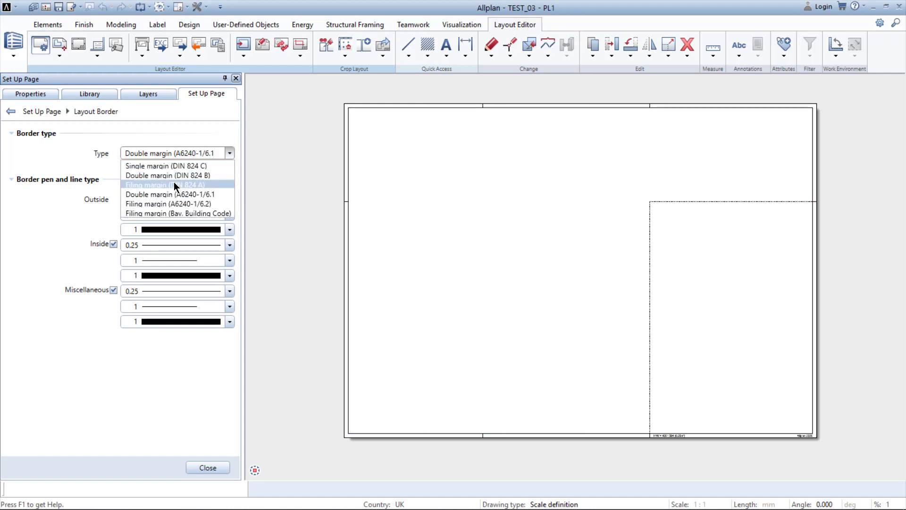
click(174, 184)
click(171, 153)
click(169, 175)
click(171, 153)
click(171, 194)
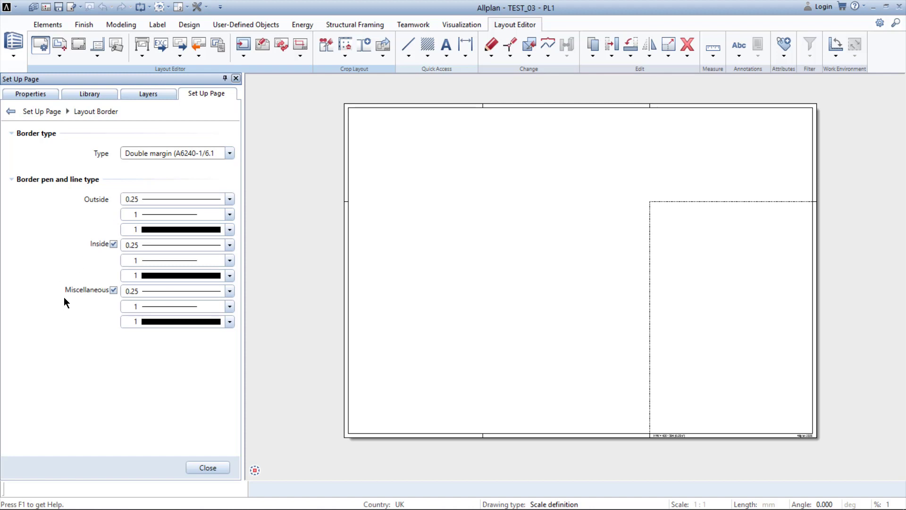
Step: Examine the layout border's lines, the dash-dotted title area and the sheet size text along the lower edge
drag(662, 211, 565, 214)
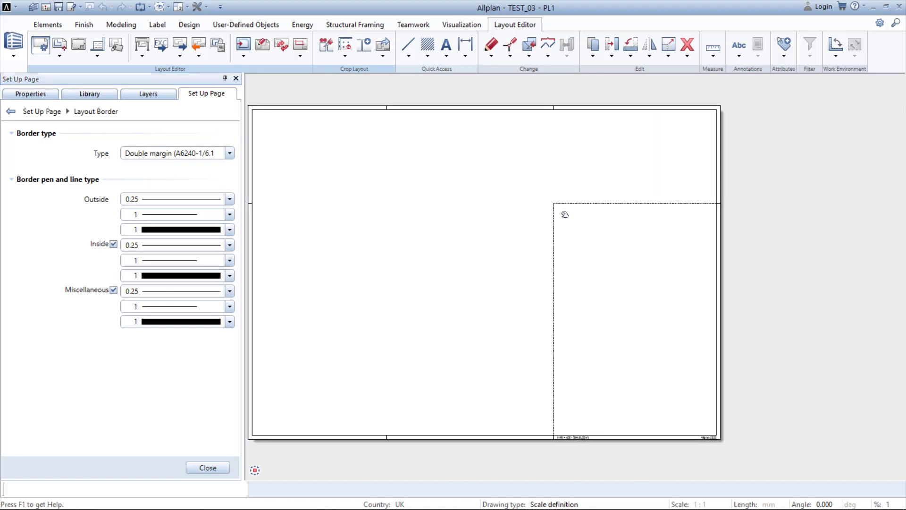
drag(627, 116, 702, 115)
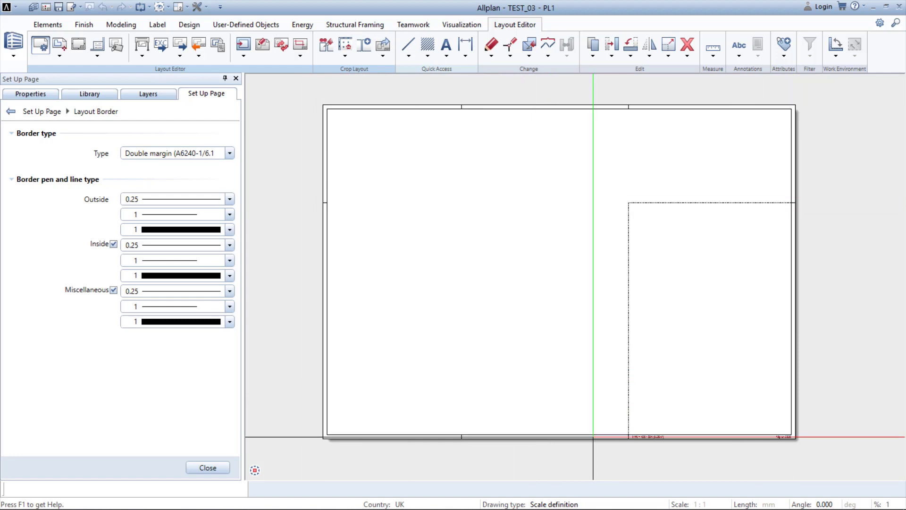
scroll(594, 437, up, 5)
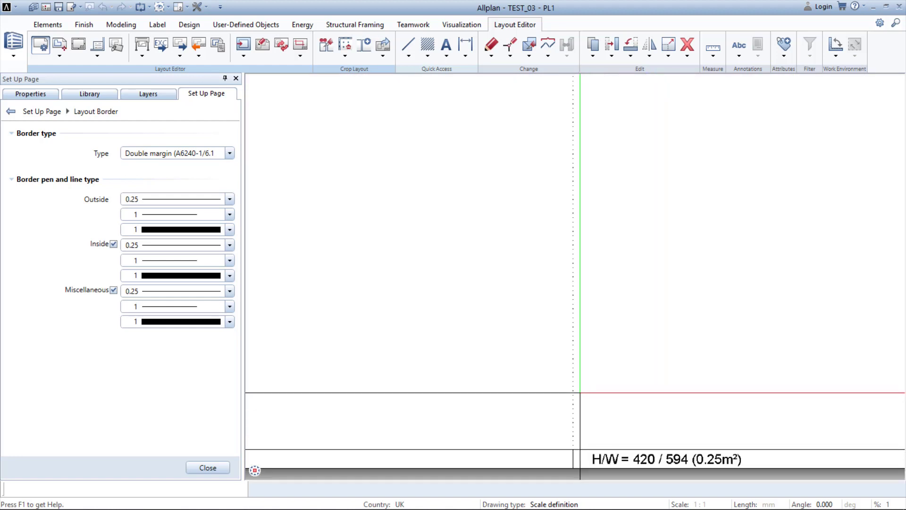
scroll(580, 394, up, 3)
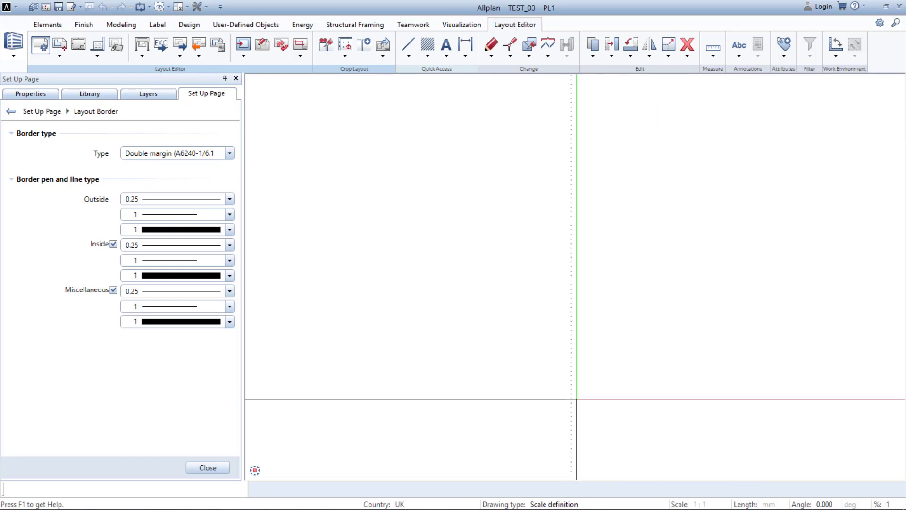
drag(599, 350, 422, 170)
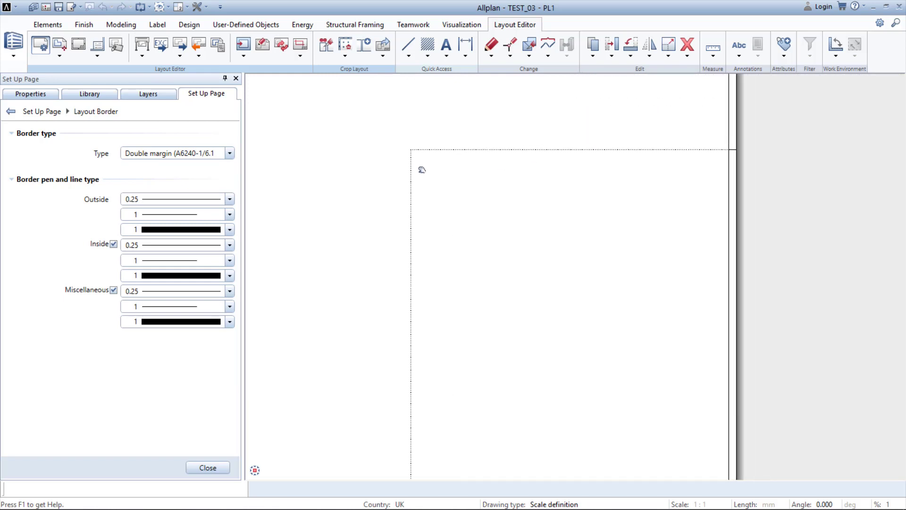
scroll(422, 170, down, 5)
scroll(587, 211, up, 2)
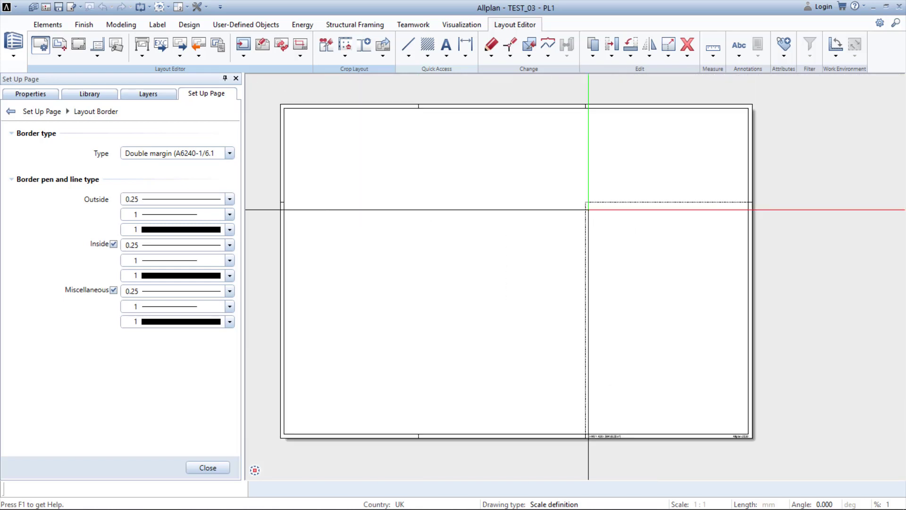
drag(588, 209, 618, 209)
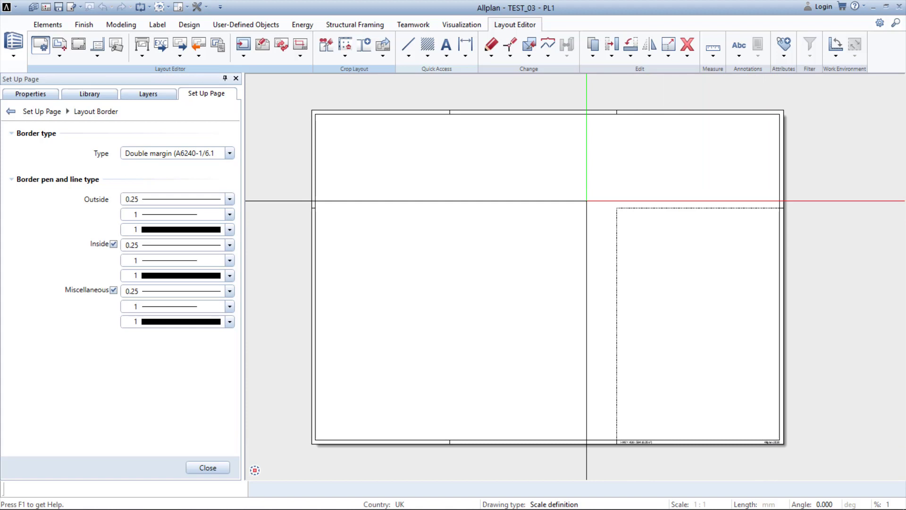
Step: Add a layout legend as the page's title block, using legend 6 Compact, without index
click(11, 112)
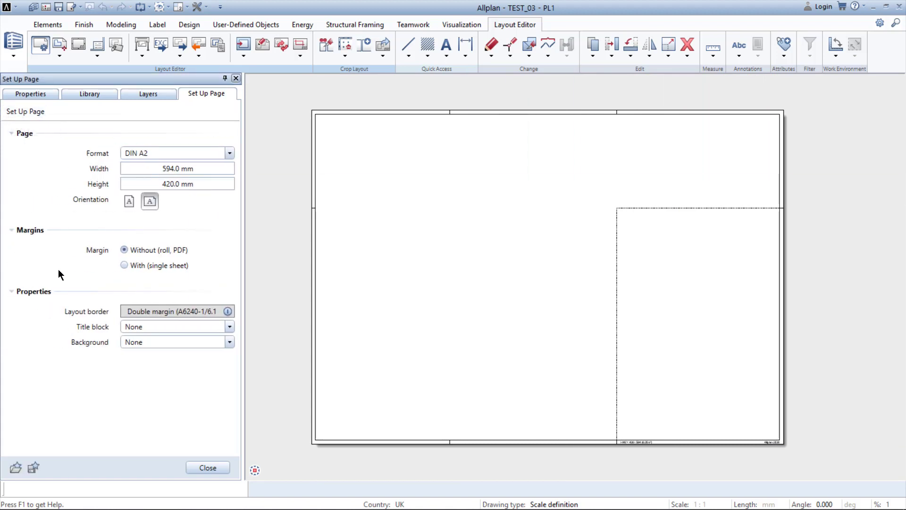
click(163, 325)
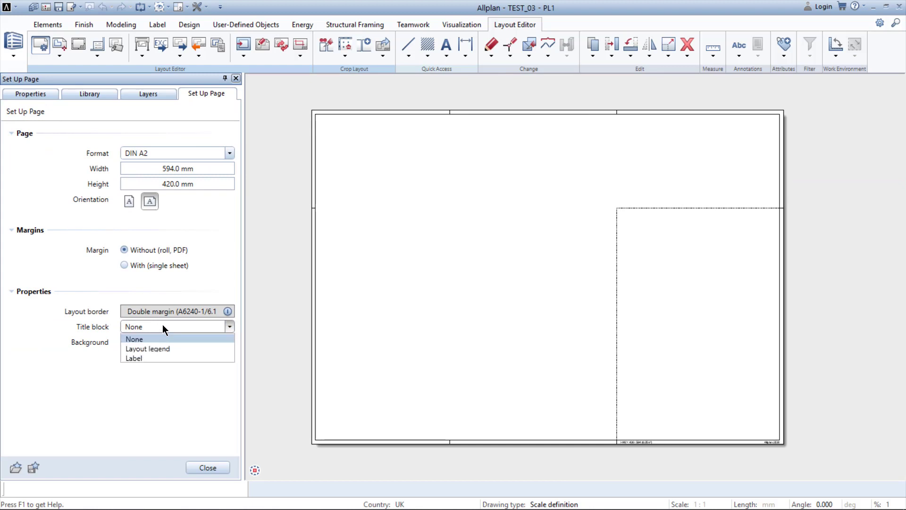
click(159, 350)
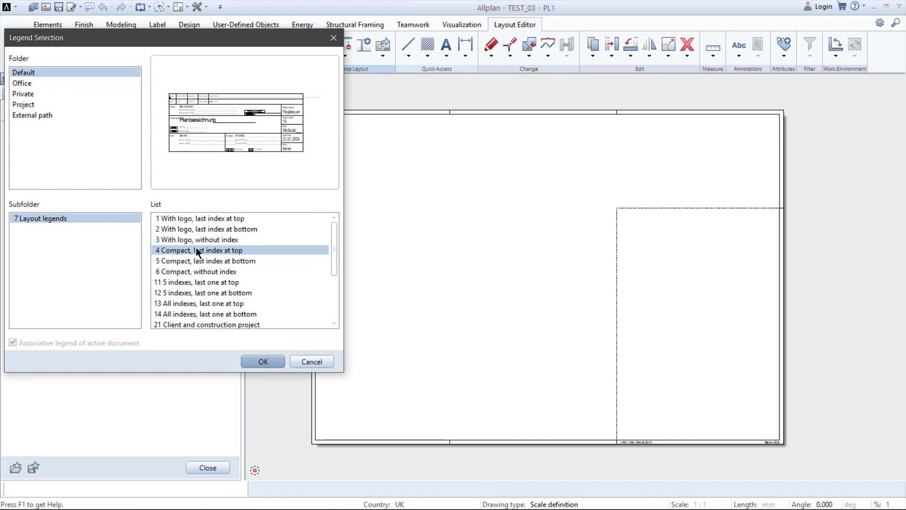
click(199, 272)
click(208, 300)
click(208, 273)
click(208, 265)
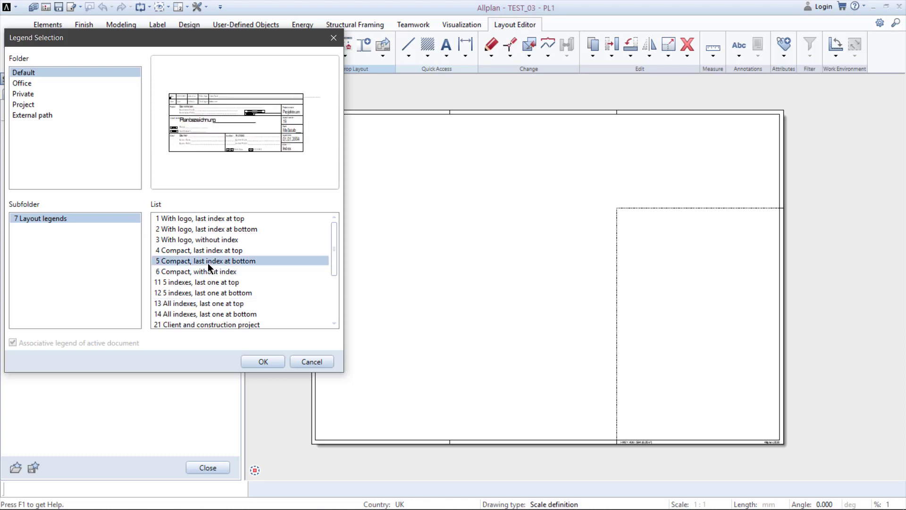
click(208, 281)
click(209, 272)
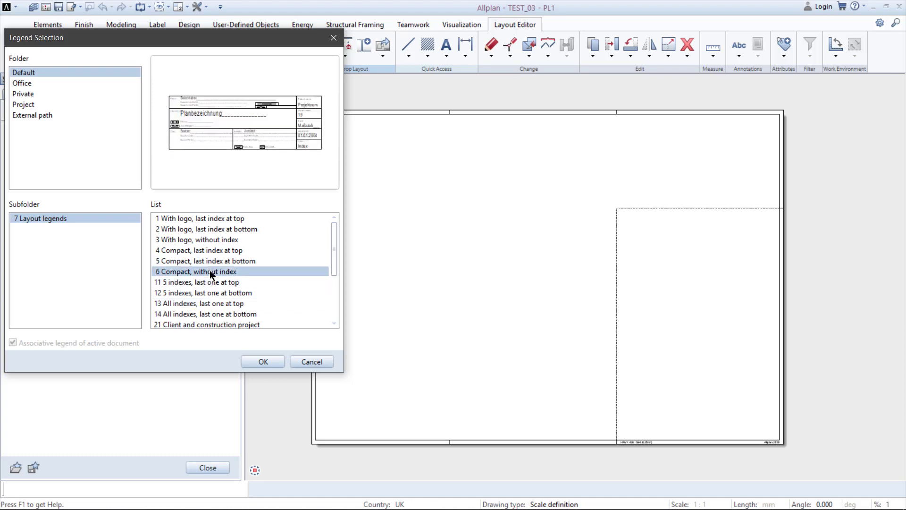
click(264, 362)
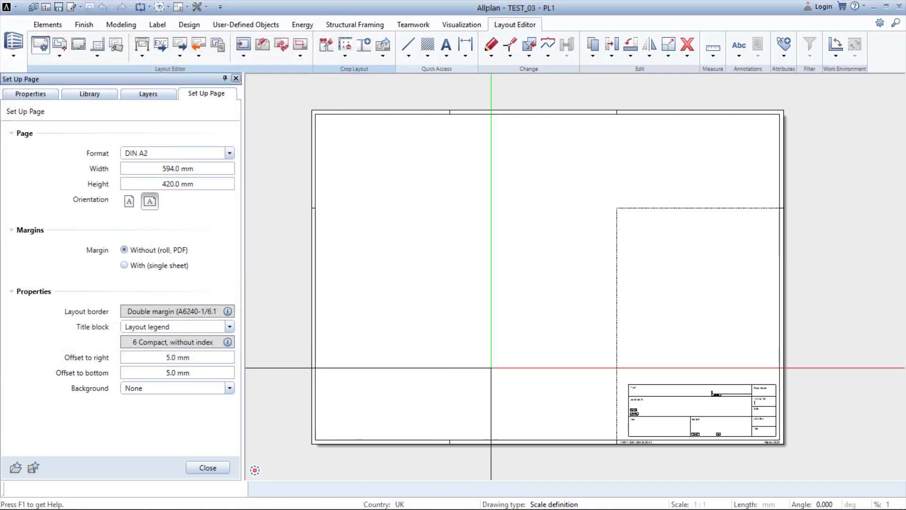
Step: Set the title block's offset to right and offset to bottom to 0 mm each
scroll(540, 259, up, 5)
scroll(541, 259, up, 2)
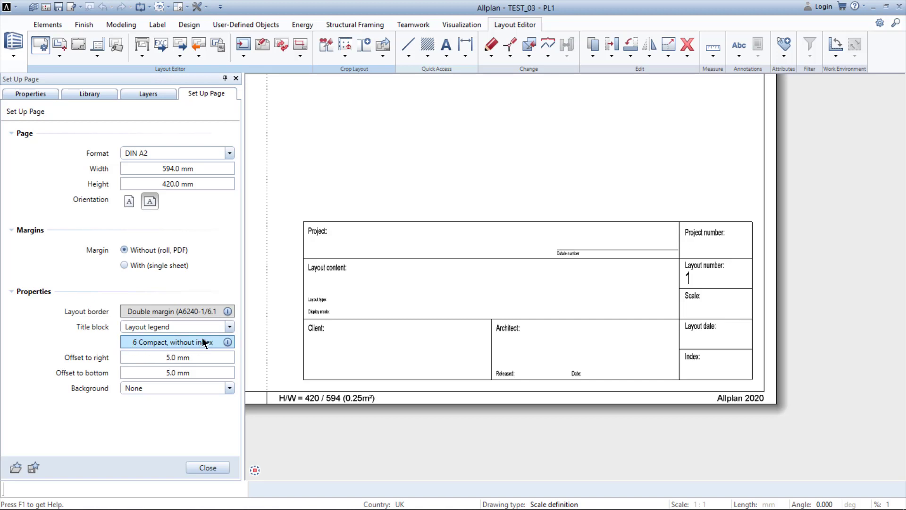
click(204, 357)
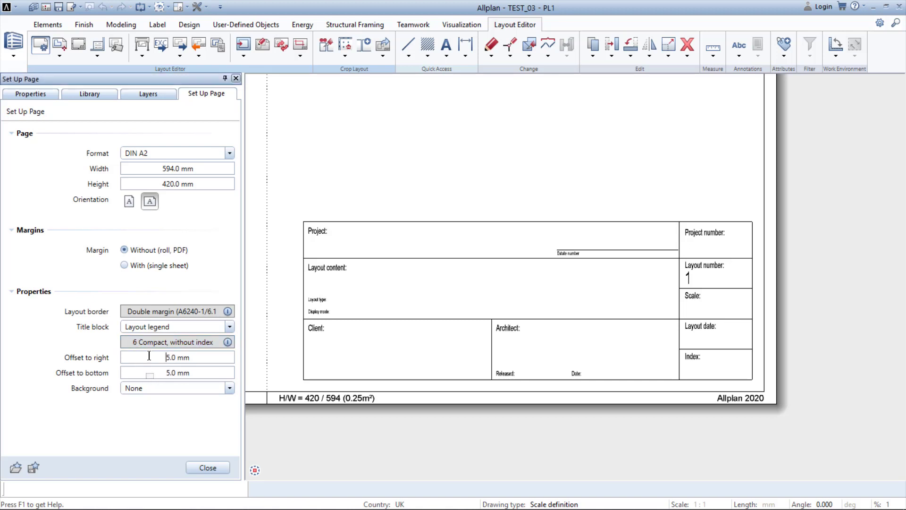
text(0)
key(Return)
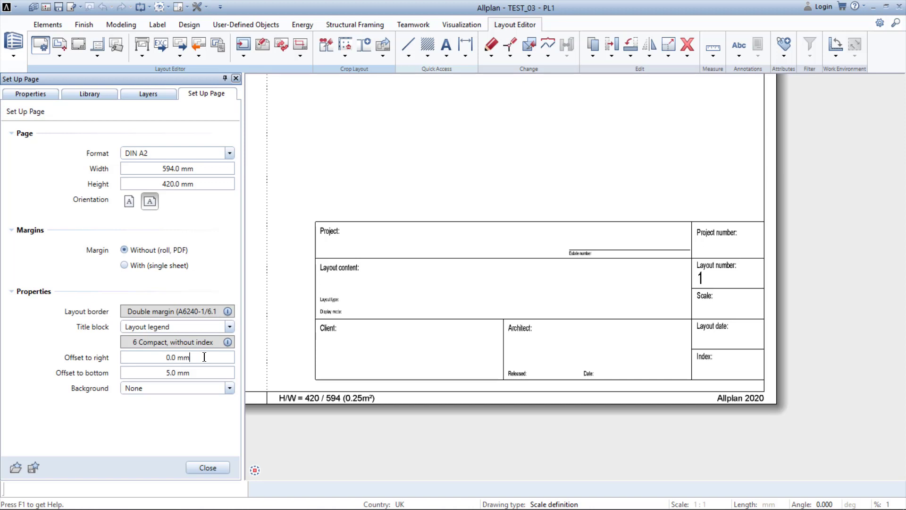
click(201, 369)
text(0)
key(Return)
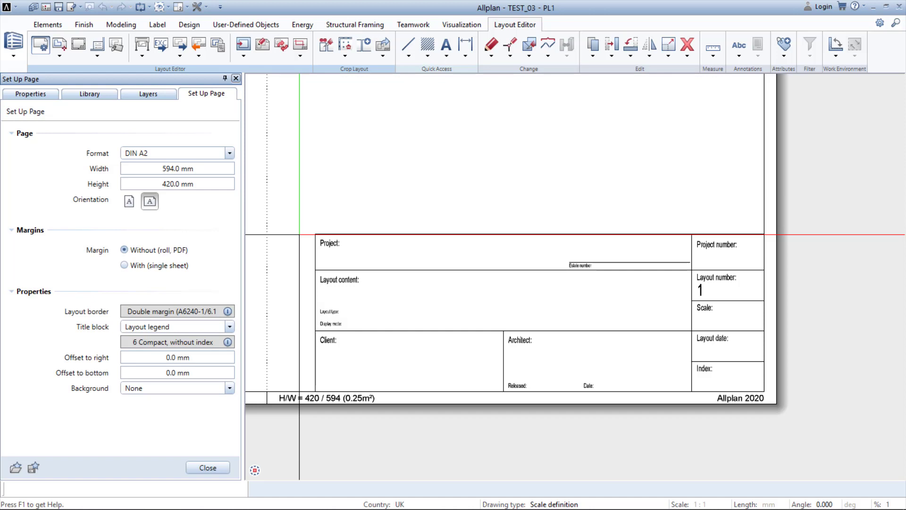
Step: Add the horizontal text "HOUSE LAYOUT TUTORIAL" beside the Project label in the title block
click(449, 50)
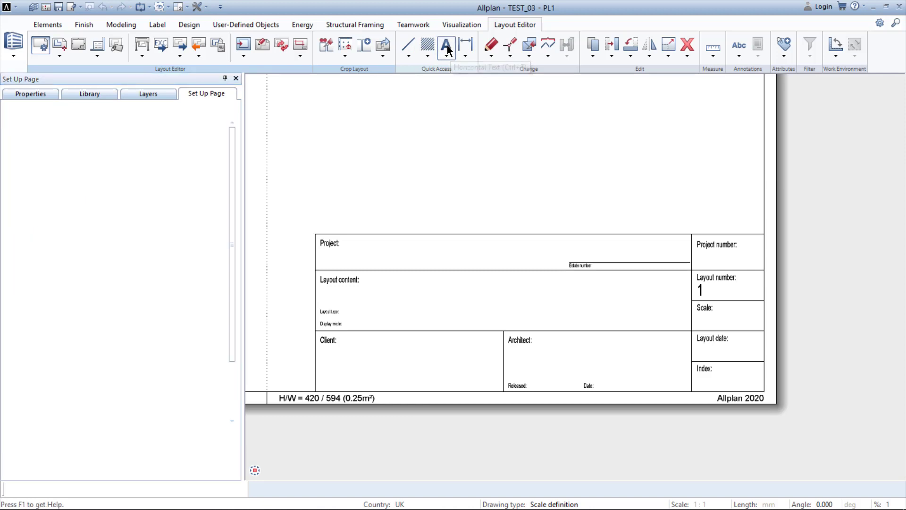
scroll(344, 249, up, 3)
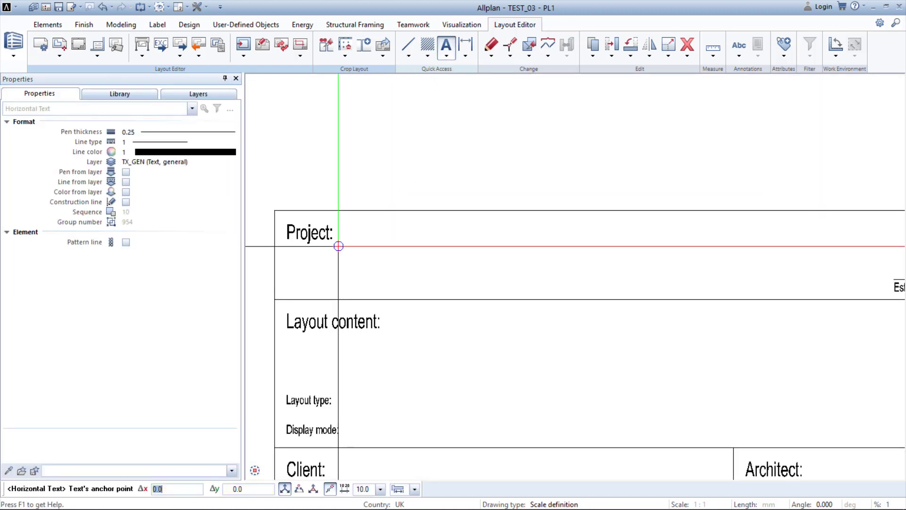
click(340, 245)
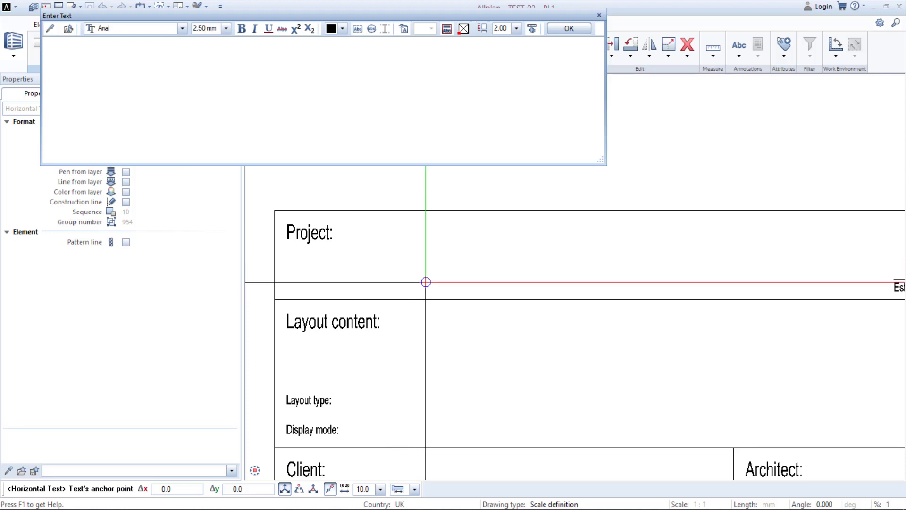
text(HO)
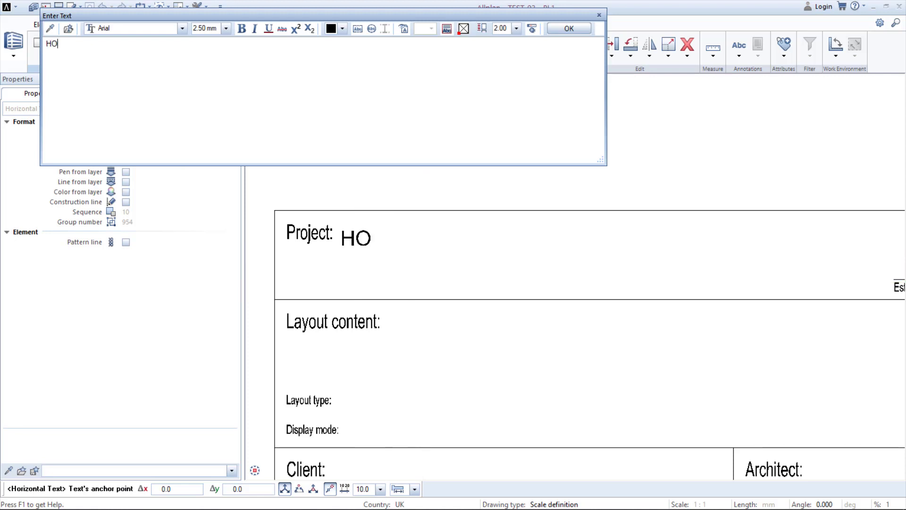
text(USE )
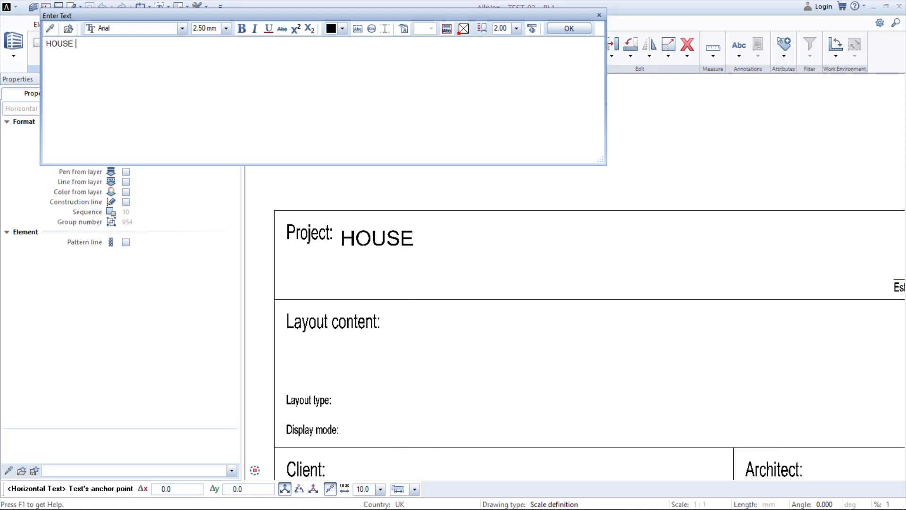
text(LAYOUT)
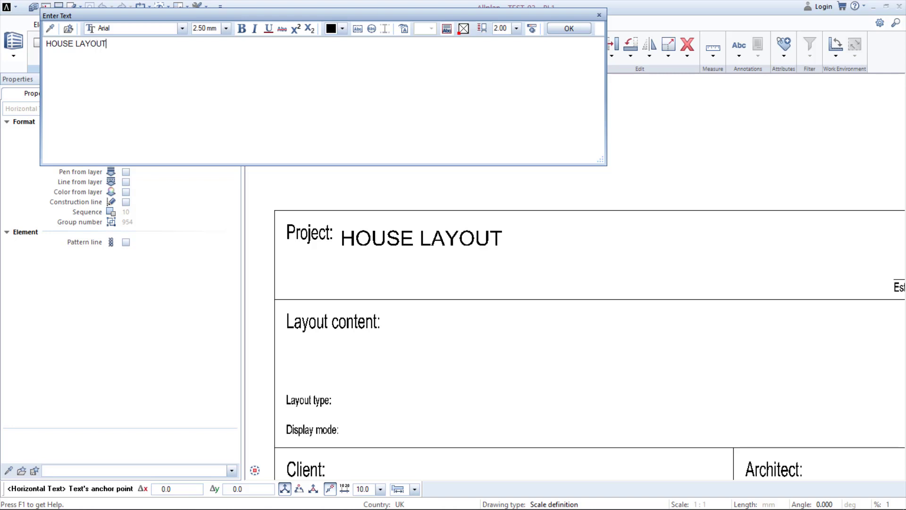
text( TUTORIAL)
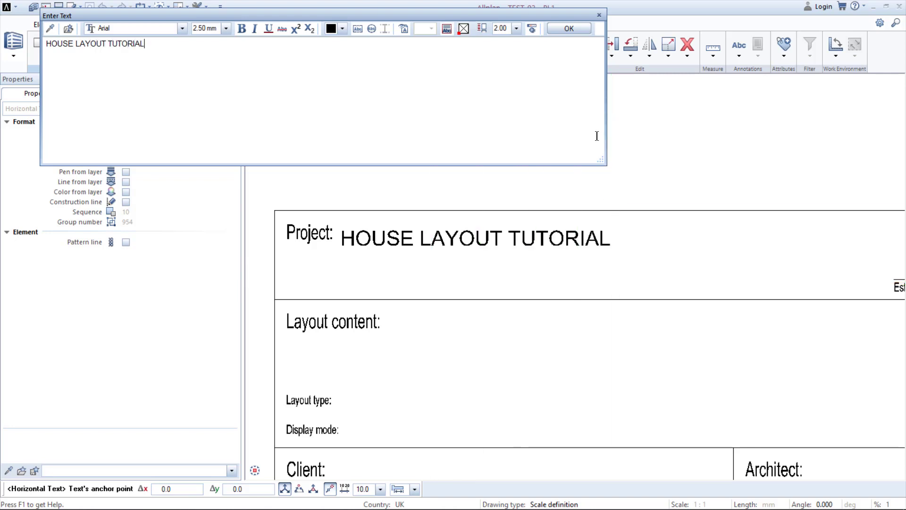
Step: Set the height of the whole project title text to 5.00 mm and finish the text entry
key(ctrl+a)
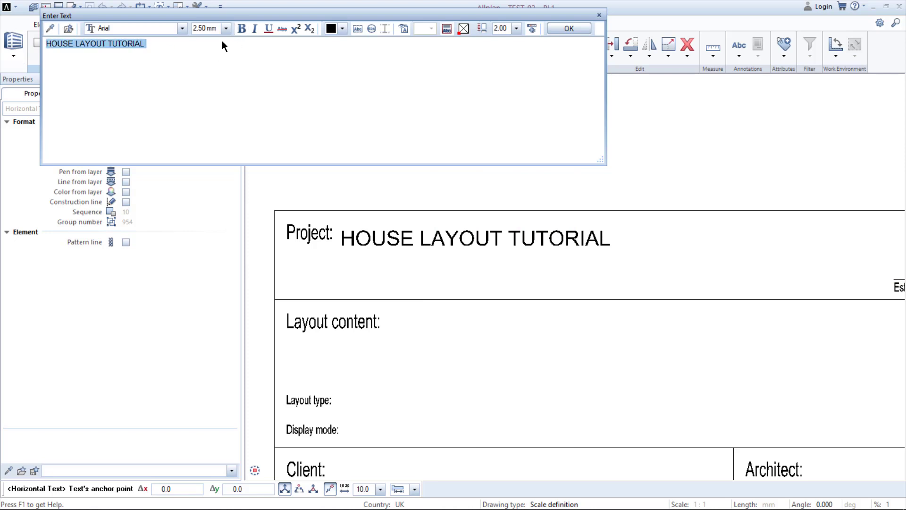
click(225, 28)
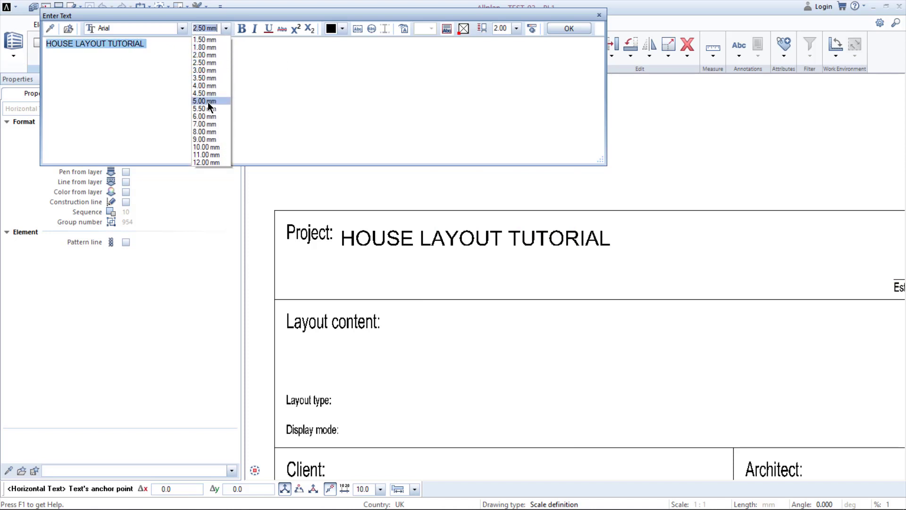
click(208, 101)
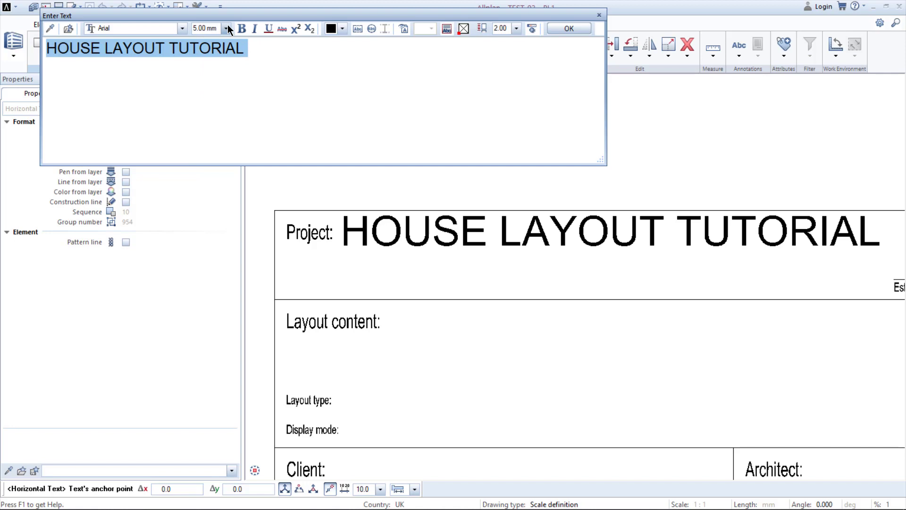
click(569, 29)
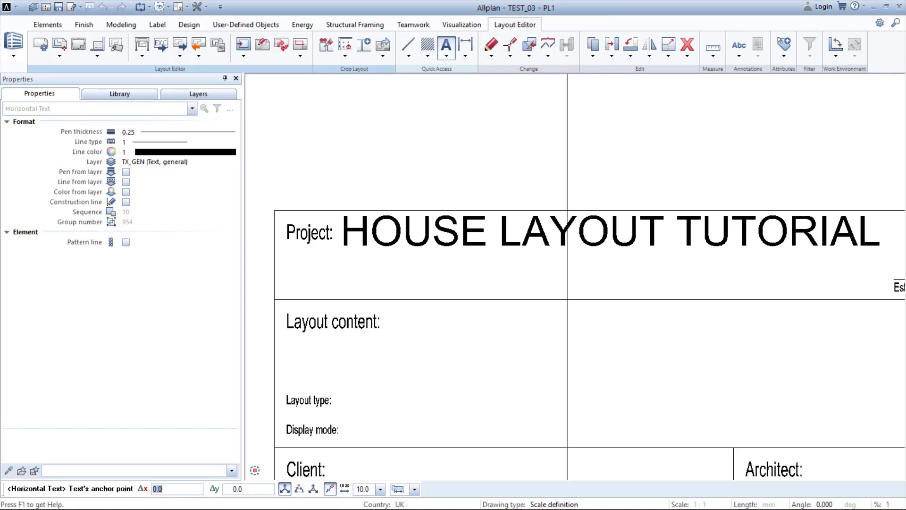
scroll(606, 208, down, 3)
scroll(509, 241, down, 6)
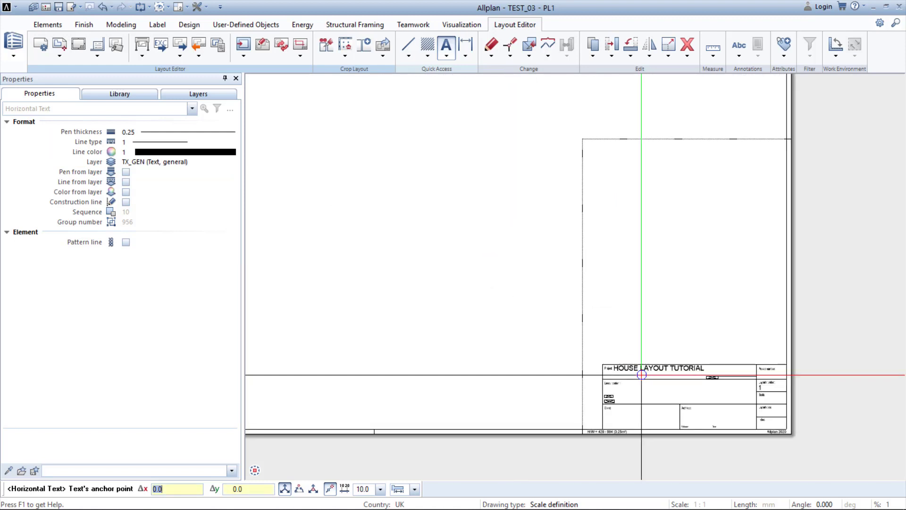
key(Escape)
scroll(477, 313, down, 4)
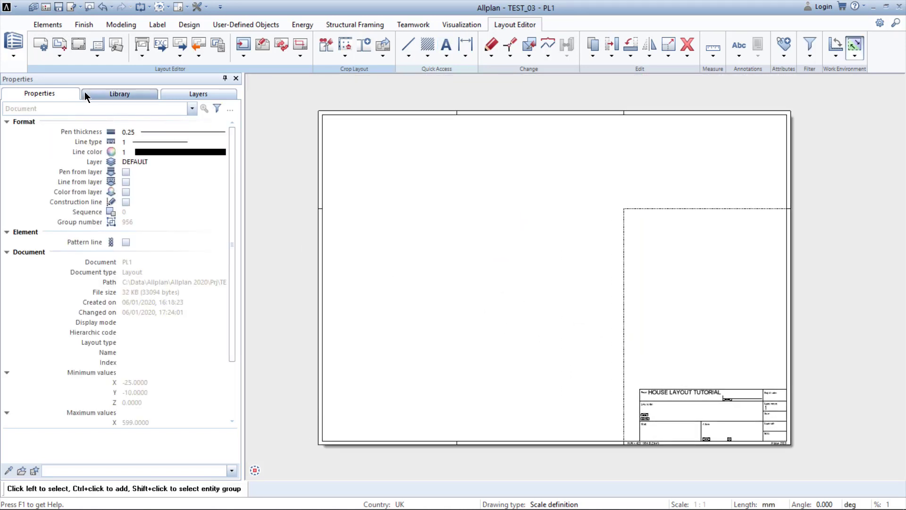
Step: Try a grey fill (RGB 189, 189, 189) as the page background, and reset the background to None
click(37, 38)
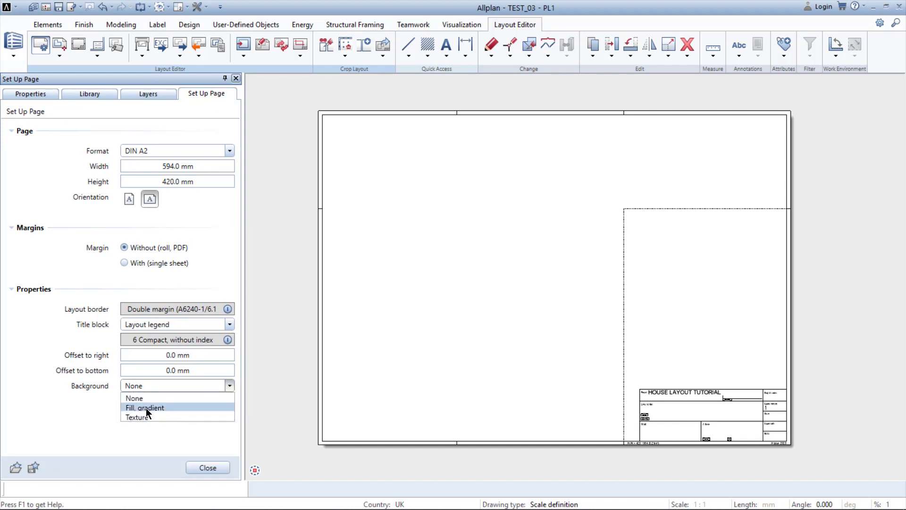
click(146, 408)
scroll(133, 368, down, 2)
click(156, 388)
scroll(179, 301, down, 2)
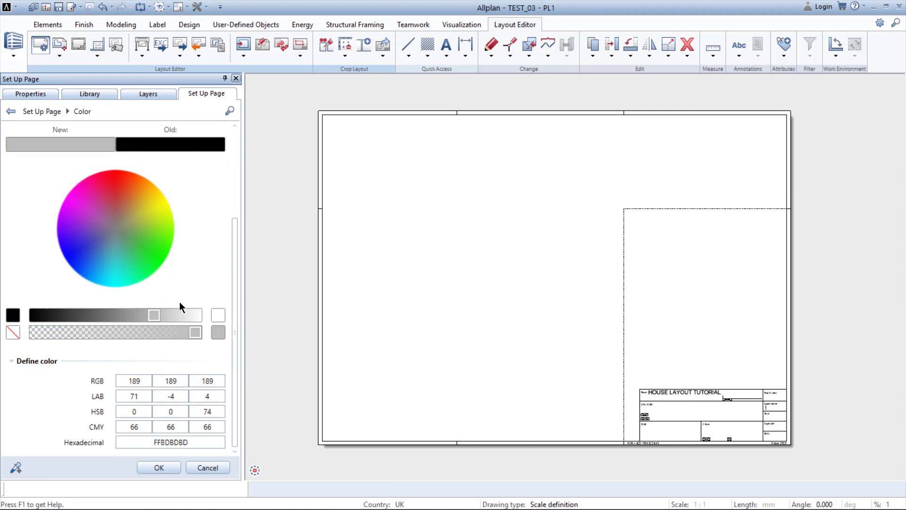
click(159, 467)
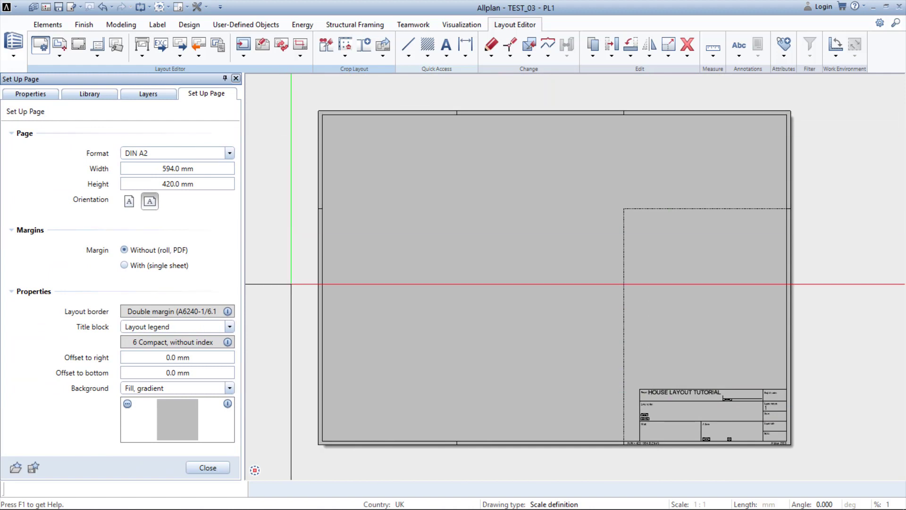
click(227, 404)
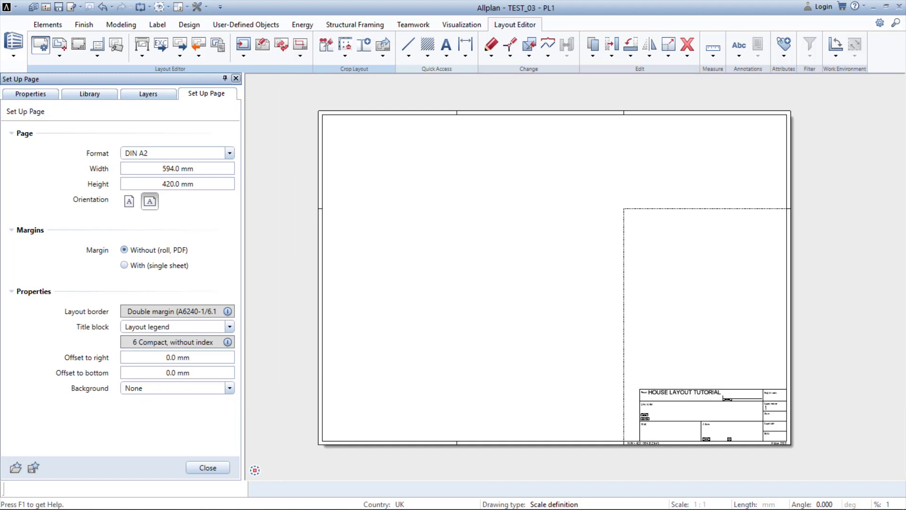
Step: Select the GROUND_FLOOR drawing files WALLS, FURNITURE, 2D and PADS as layout elements, leaving out FLOOR_SLAB
click(60, 43)
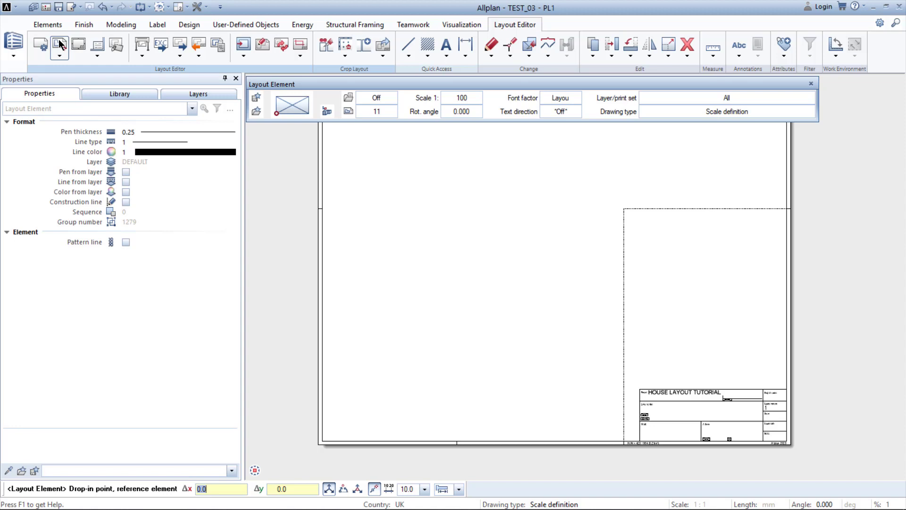
click(326, 113)
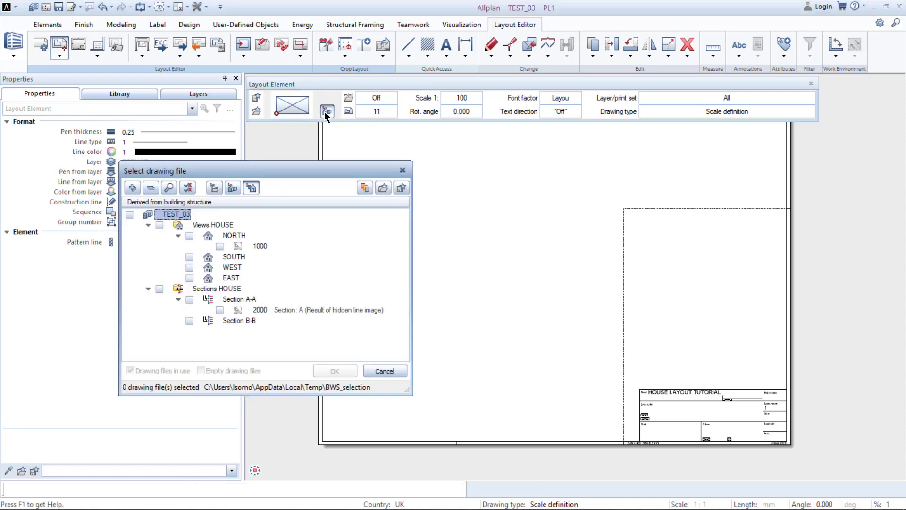
click(231, 189)
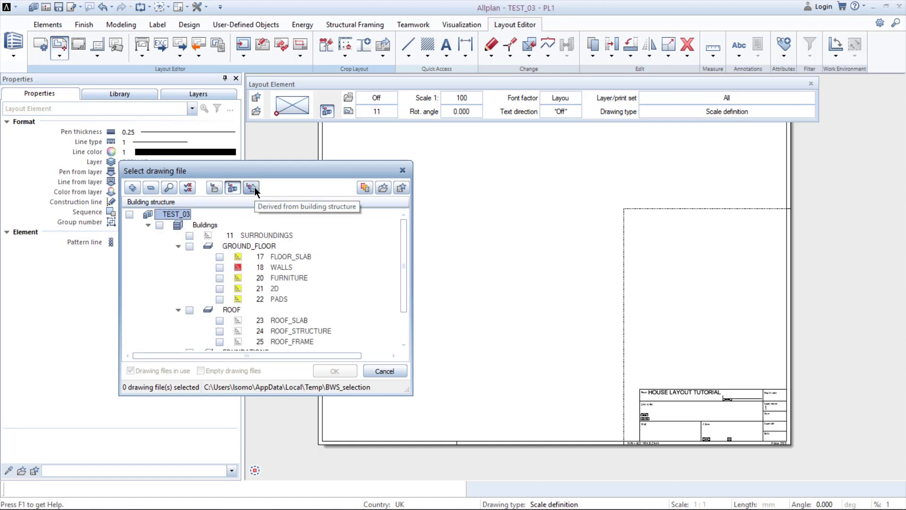
click(188, 246)
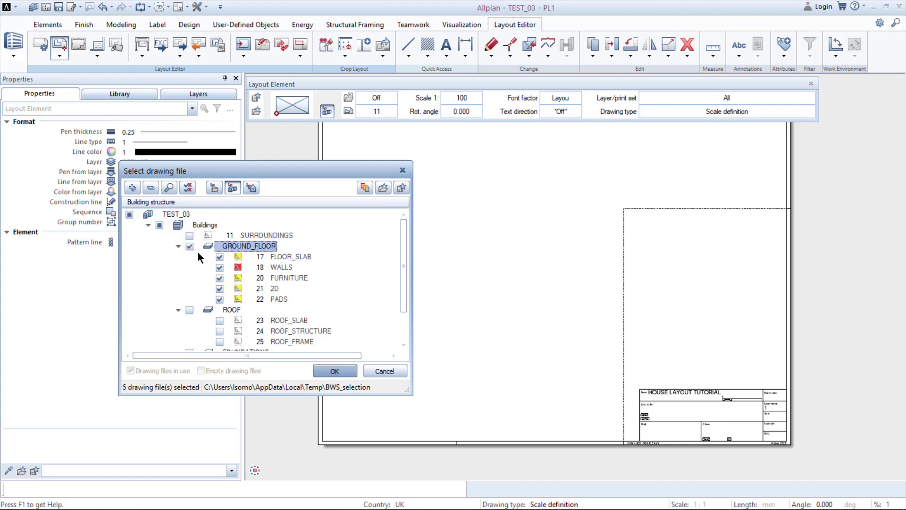
click(220, 257)
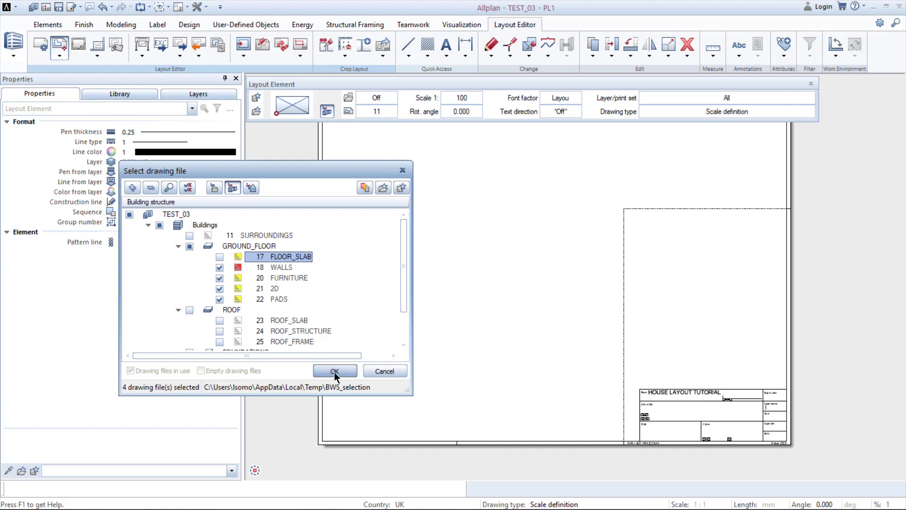
click(334, 372)
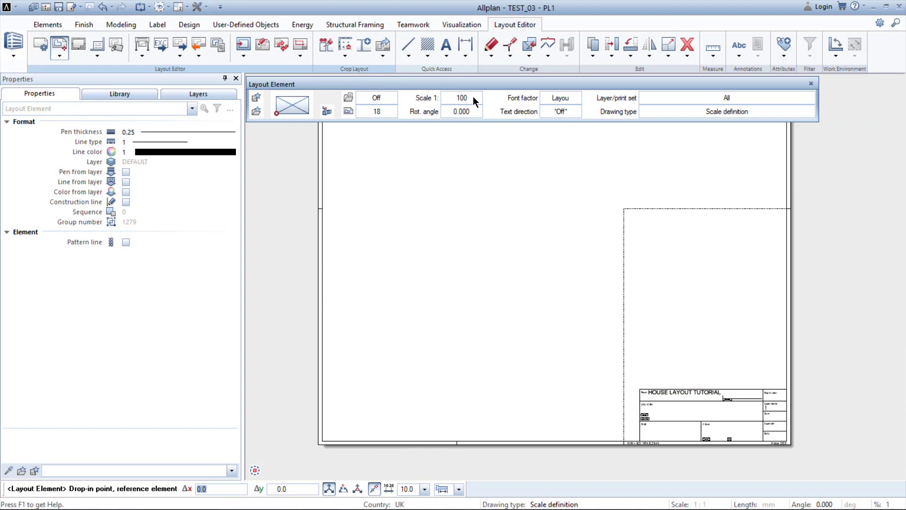
Step: Place the selected ground floor drawing files at scale 1:100 in the lower part of the page
click(379, 422)
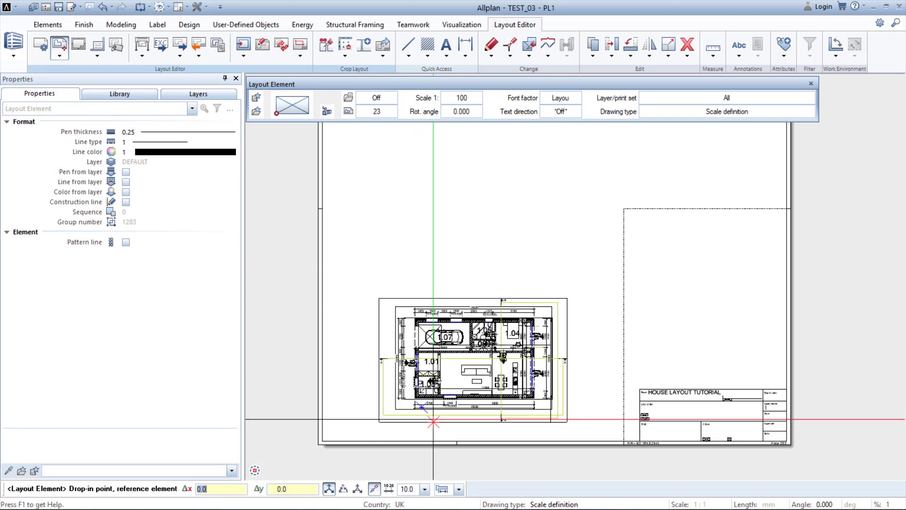
key(Escape)
scroll(451, 422, up, 5)
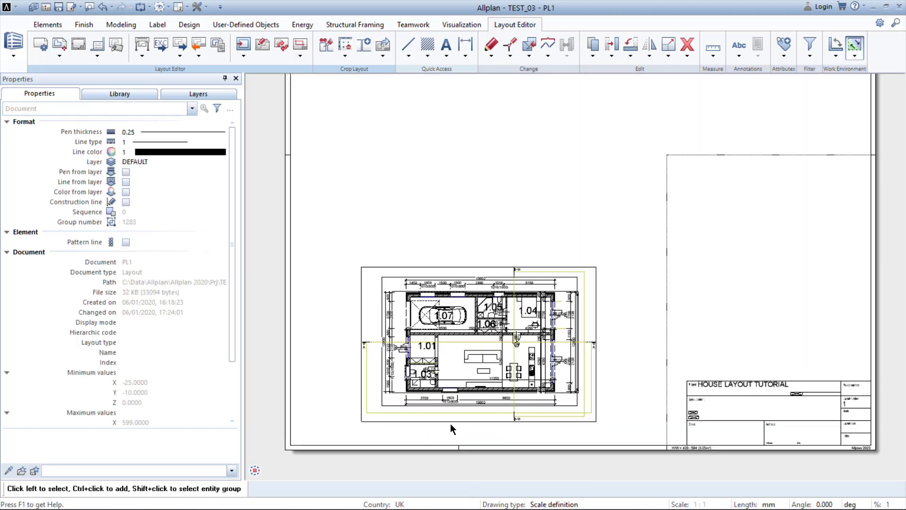
scroll(436, 418, down, 3)
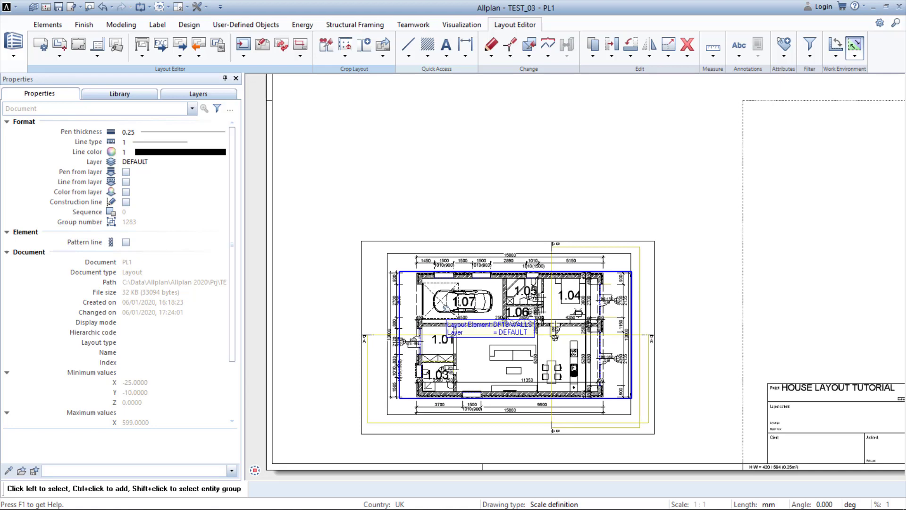
Step: Try to move the WALLS layout element above the rest of the ground floor plan, and undo the move
click(517, 334)
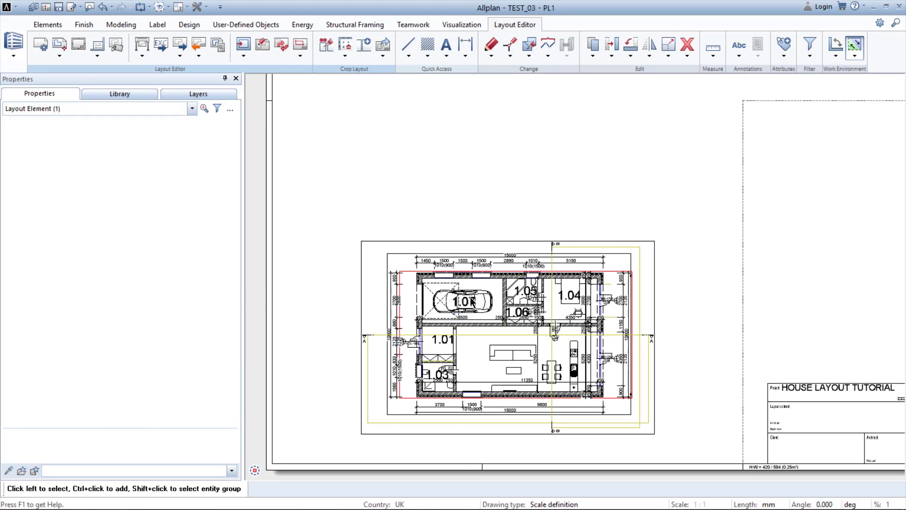
click(516, 334)
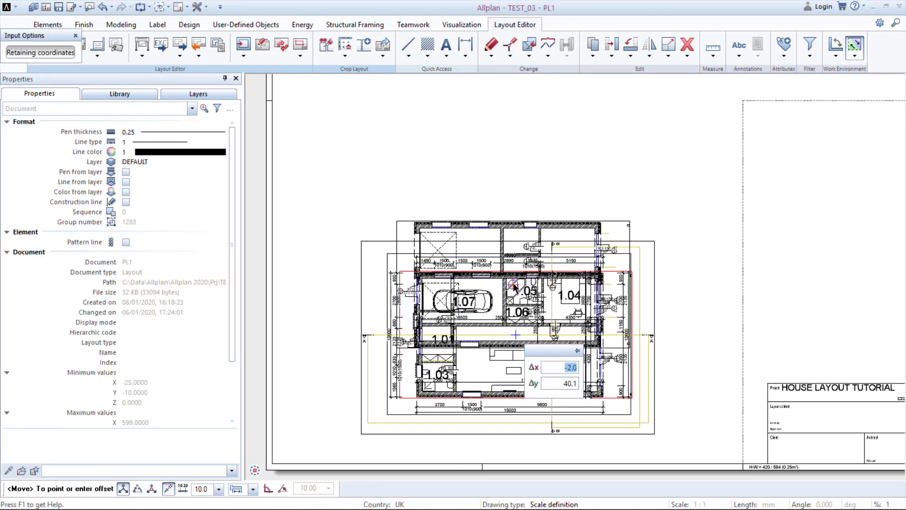
click(518, 259)
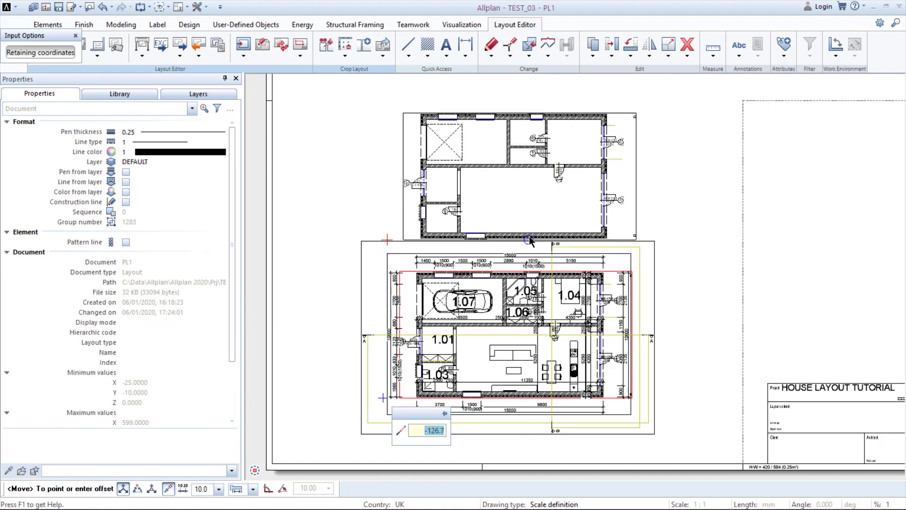
click(525, 230)
click(519, 162)
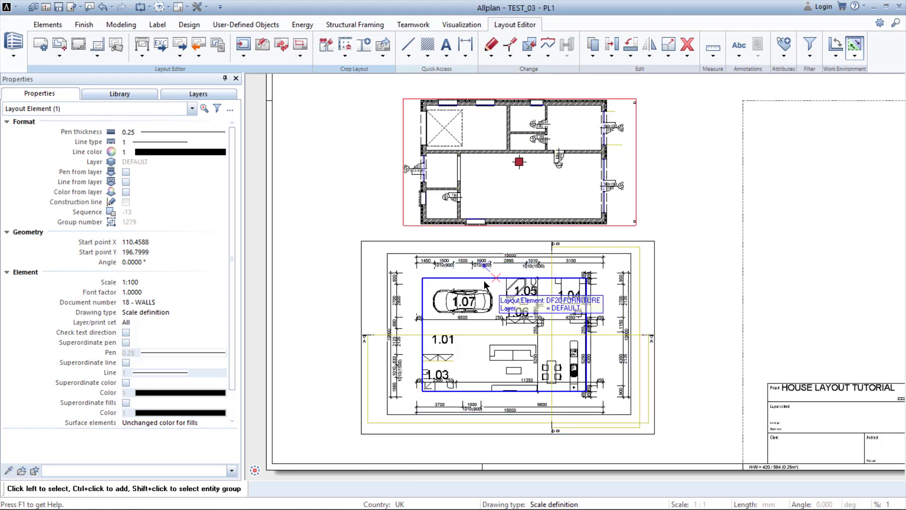
click(104, 12)
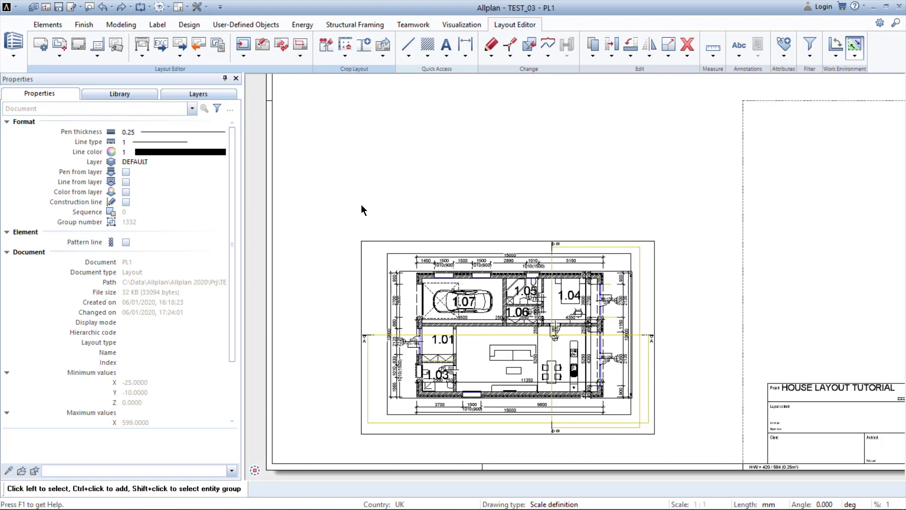
Step: Create a rectangular layout window from the already placed layout elements, enclosing the whole ground floor plan and its dimensions
click(302, 41)
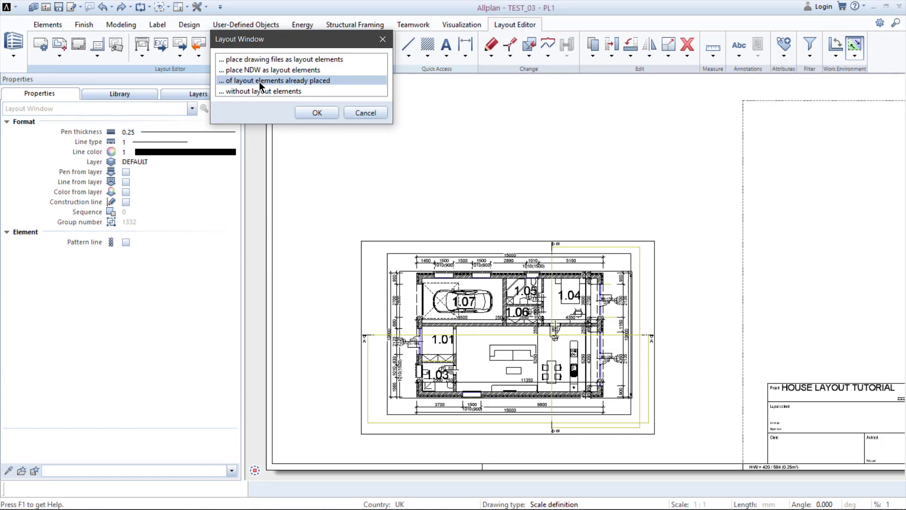
click(317, 113)
drag(294, 226, 698, 455)
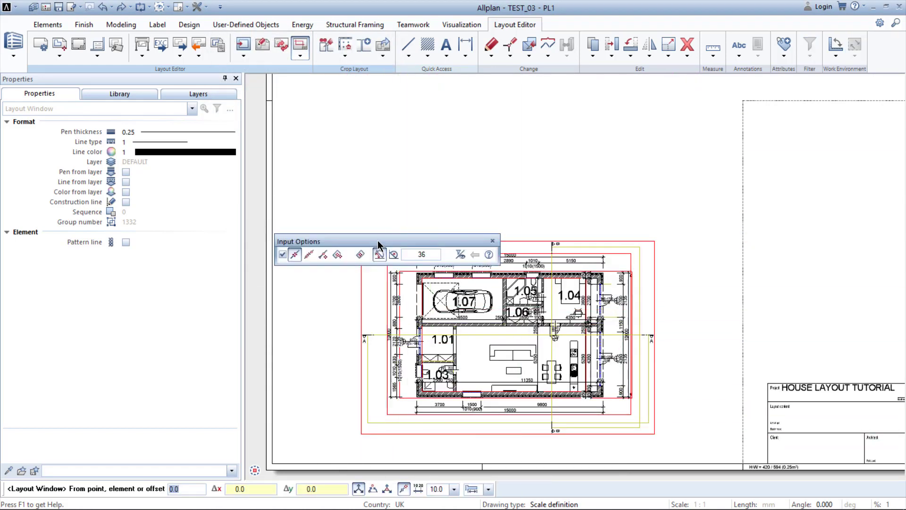
drag(373, 241, 358, 75)
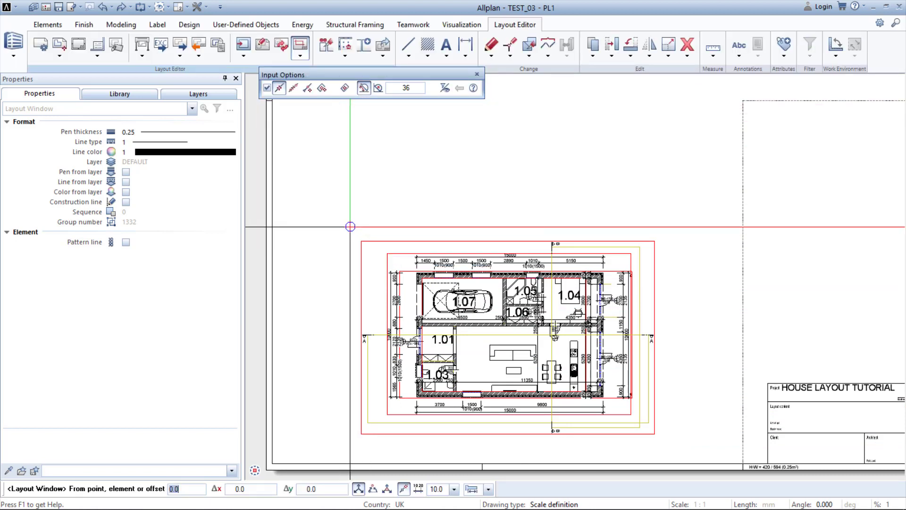
click(351, 227)
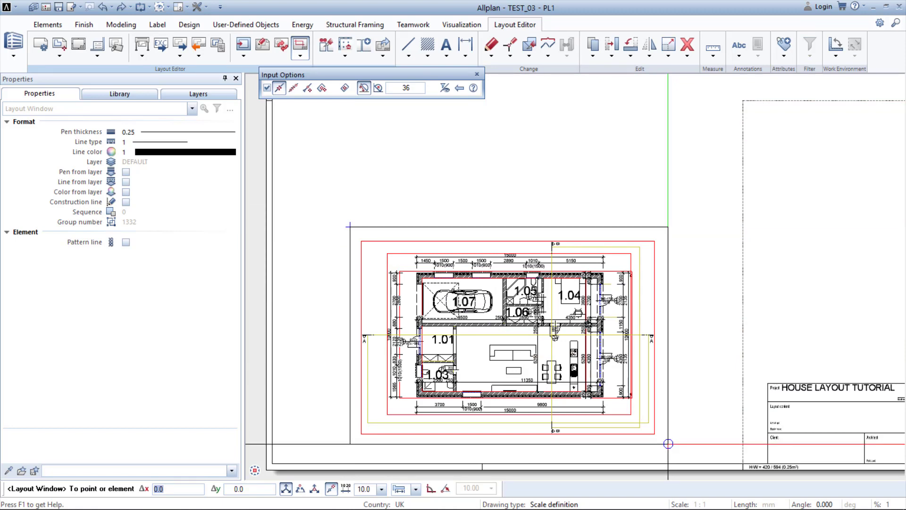
click(668, 443)
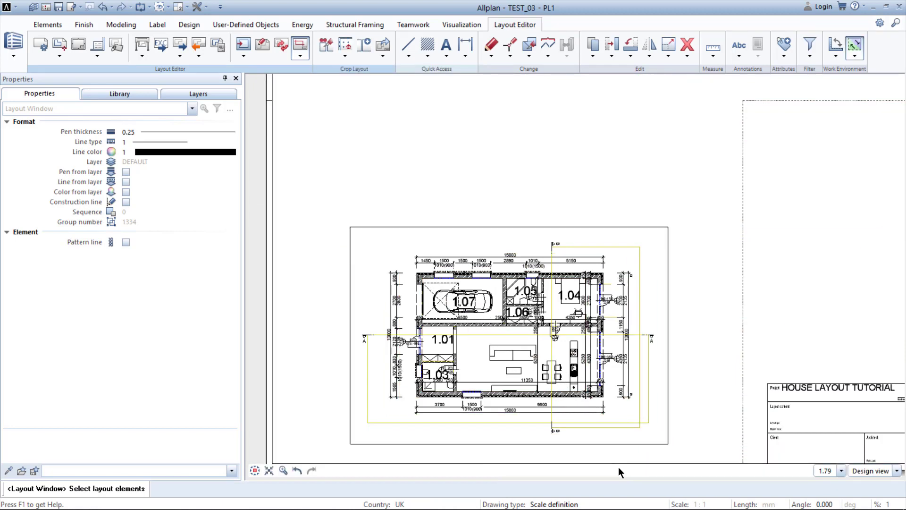
scroll(510, 359, down, 2)
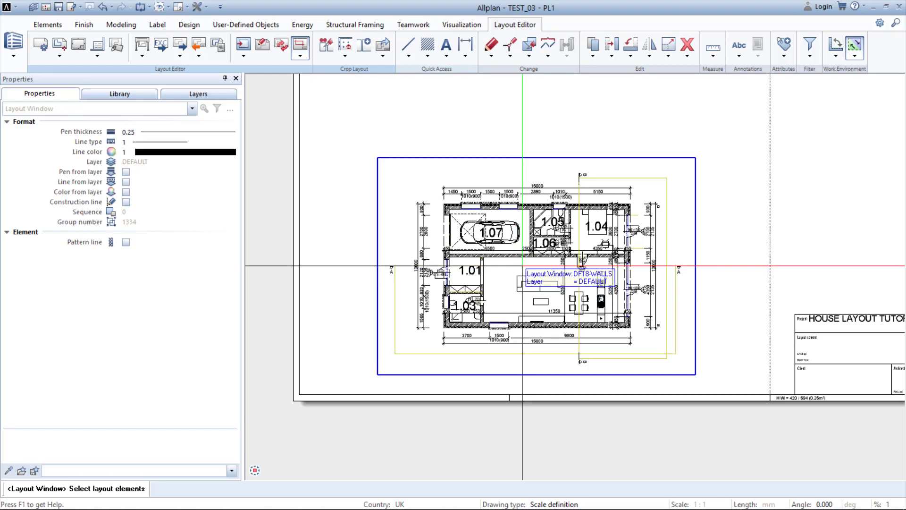
key(Escape)
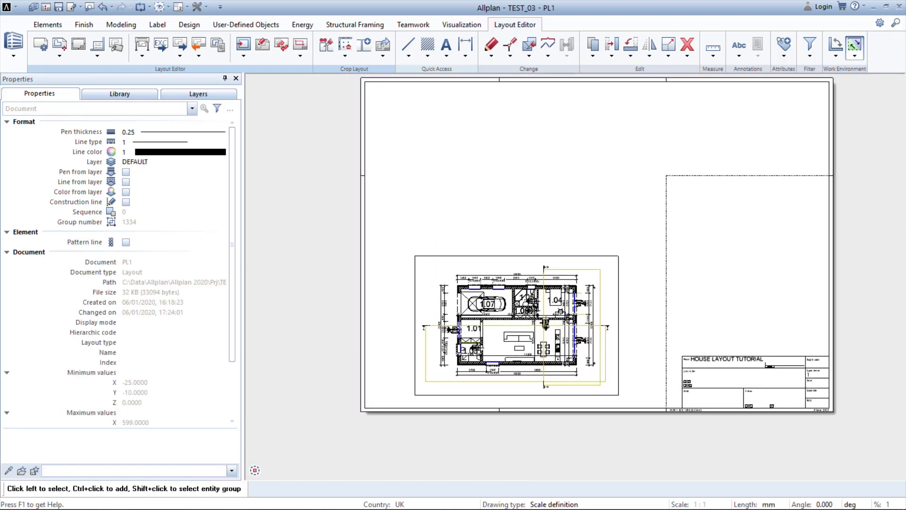
Step: Try to move the ground floor plan's layout window to the upper part of the page, and undo the move
click(511, 312)
click(518, 273)
drag(519, 273, 518, 138)
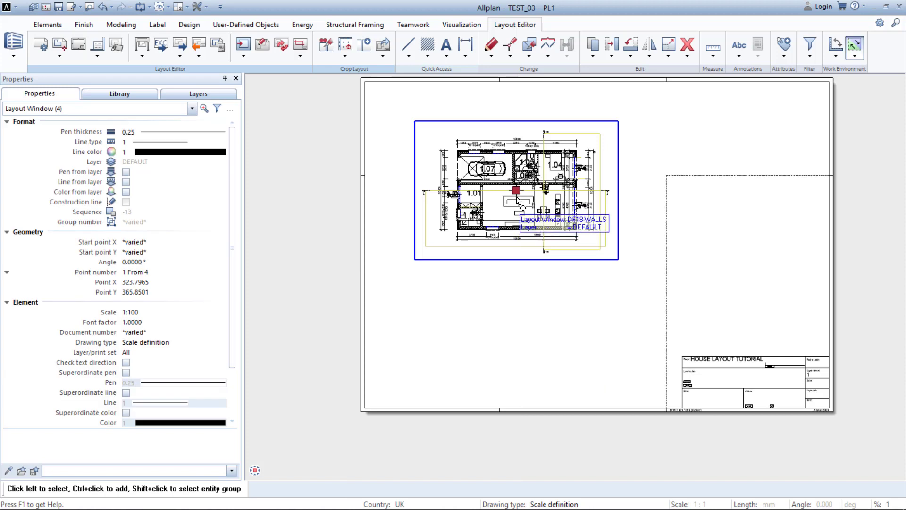
key(ctrl+z)
drag(522, 193, 480, 234)
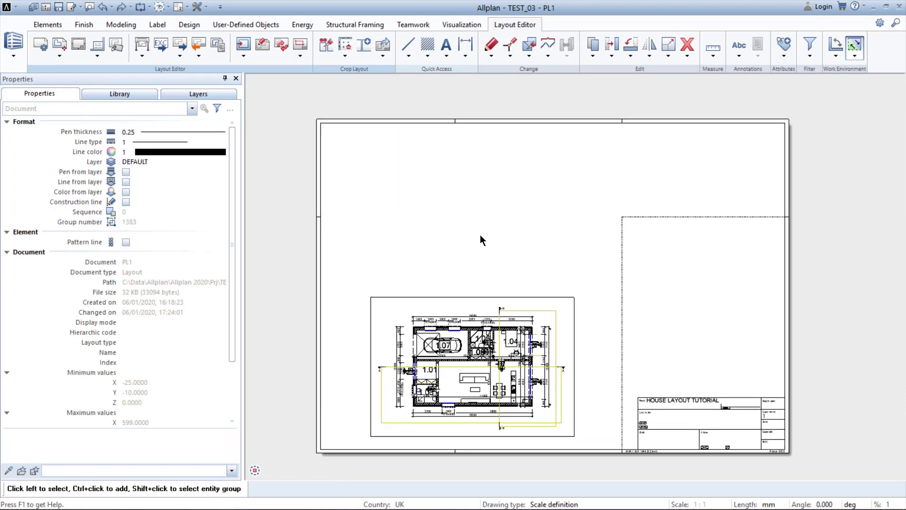
Step: Place drawing file 1000 of the NORTH view as a layout element at scale 1:100 above the ground floor plan
click(56, 47)
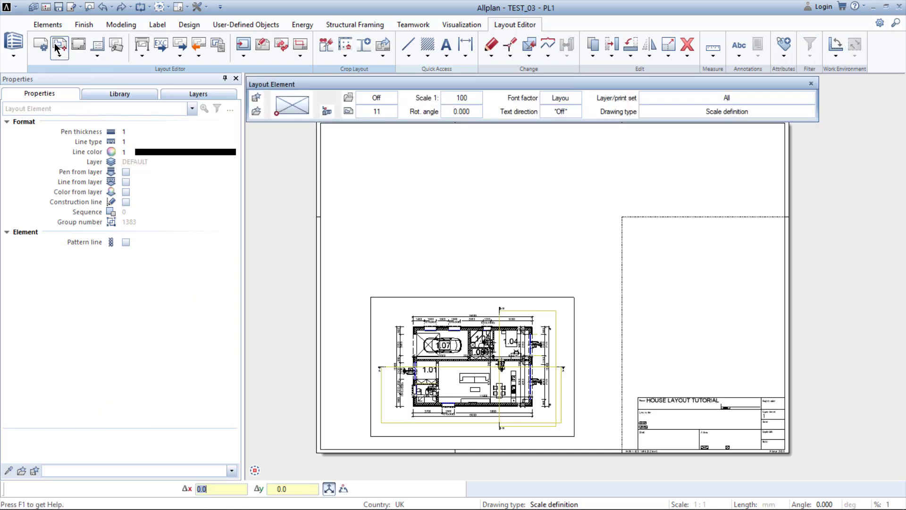
click(323, 112)
click(253, 187)
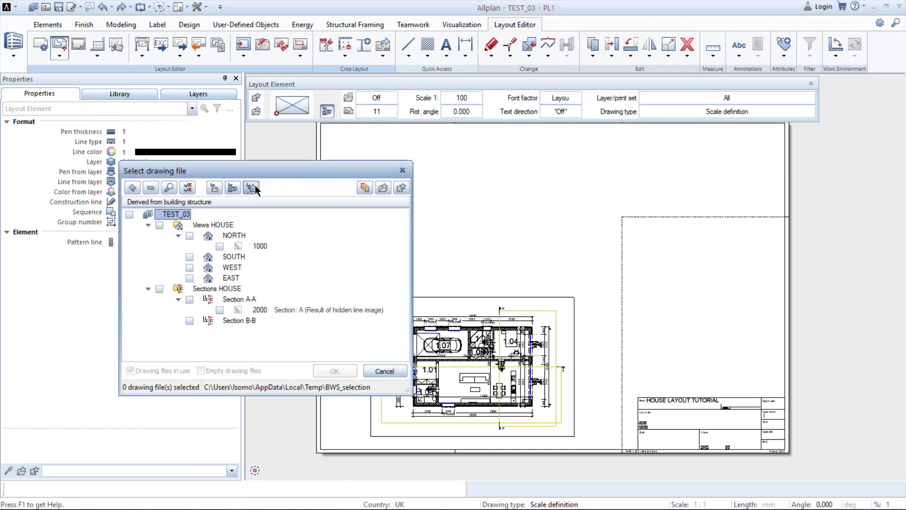
click(220, 246)
click(335, 371)
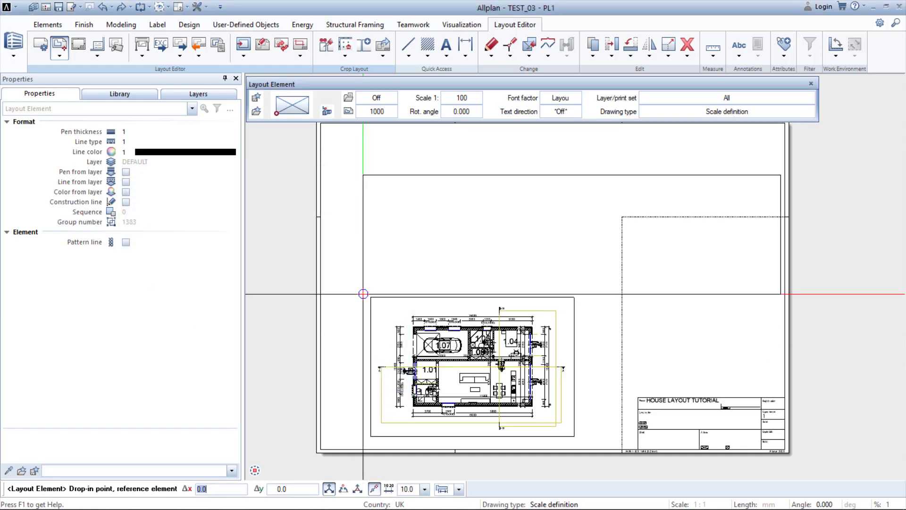
click(282, 278)
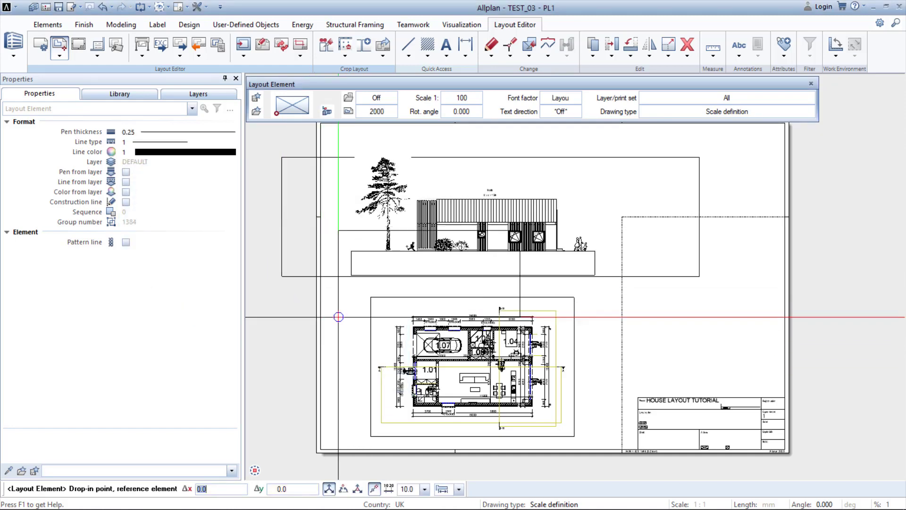
key(Escape)
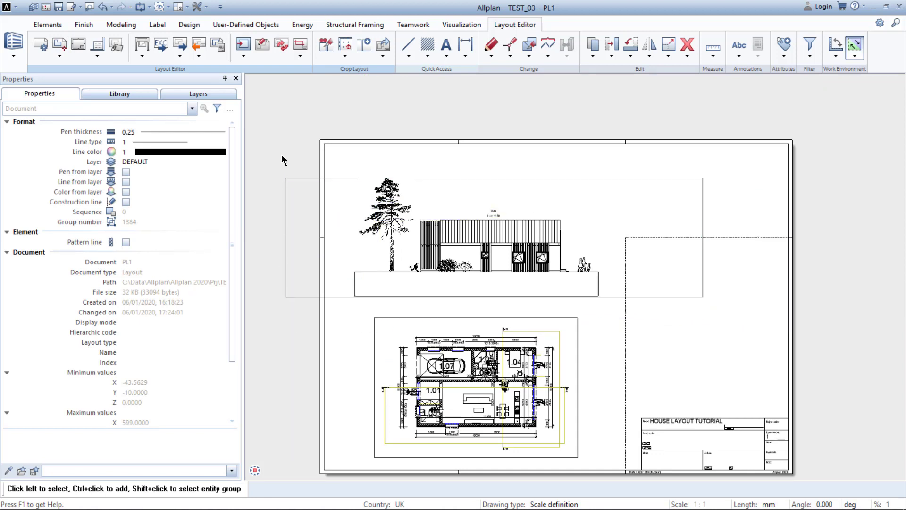
Step: Move the north elevation layout element 20 mm to the left on the page
click(415, 273)
click(494, 237)
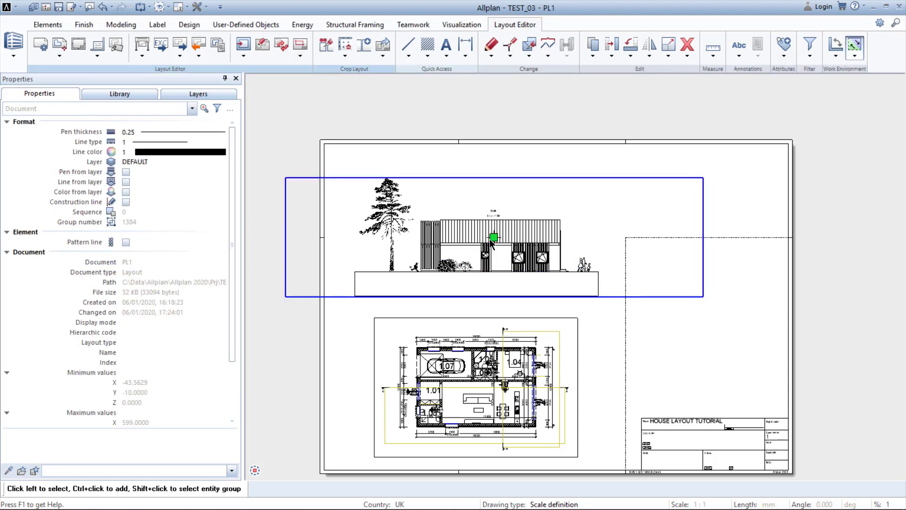
click(479, 238)
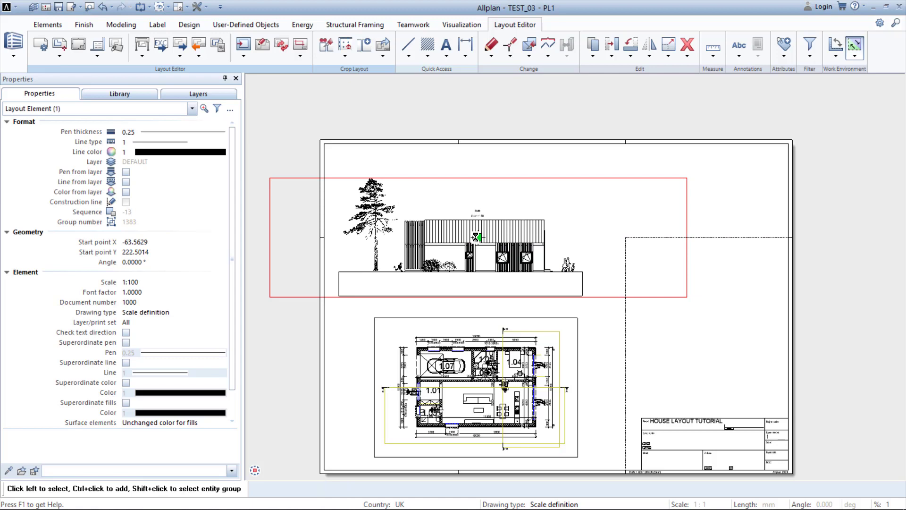
Step: Place drawing file 2000 of Section A-A as a layout element at scale 1:100 to the right of the north elevation
click(65, 47)
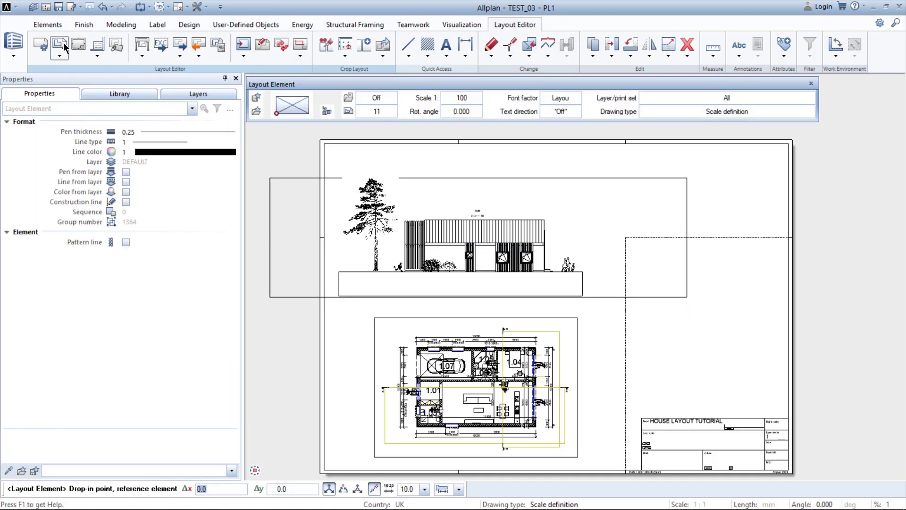
click(327, 111)
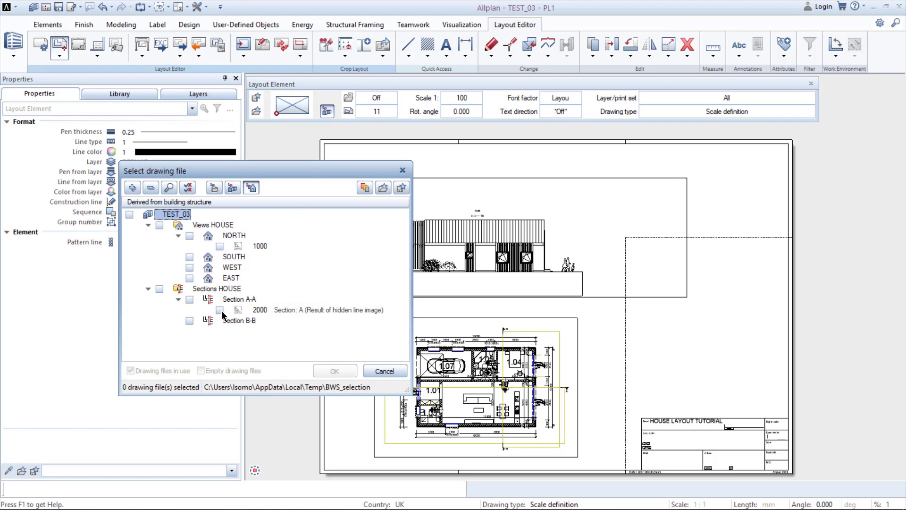
click(220, 310)
click(334, 372)
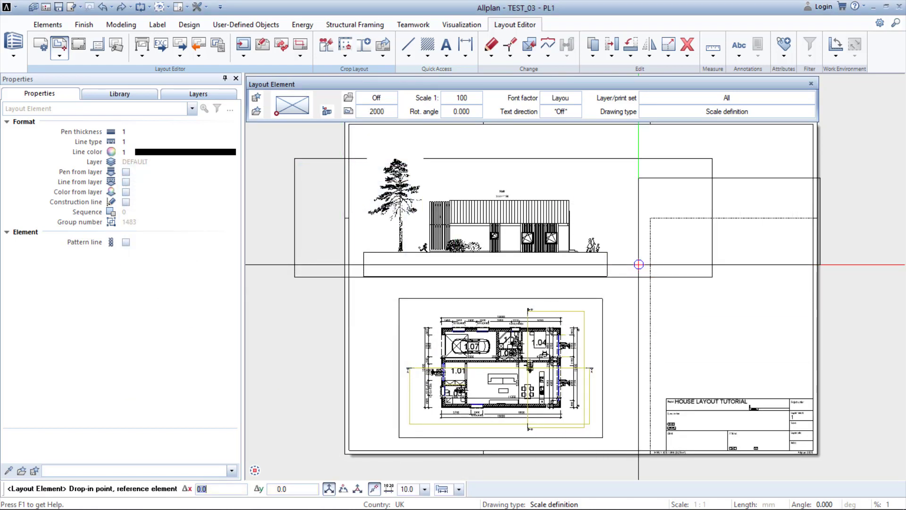
click(625, 300)
key(Escape)
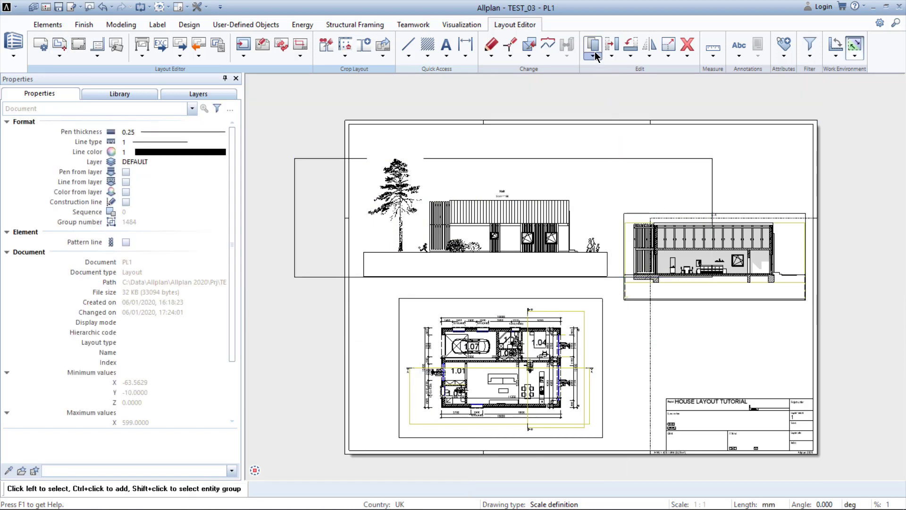
Step: Move the Section A-A layout element so its ground line is level with the north elevation's, locking Y to the elevation's ground line
click(612, 44)
scroll(629, 296, up, 5)
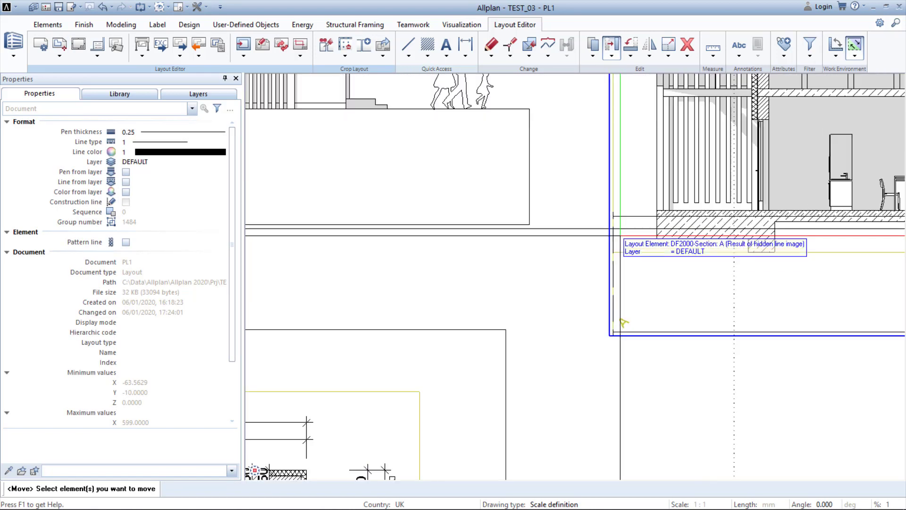
click(629, 228)
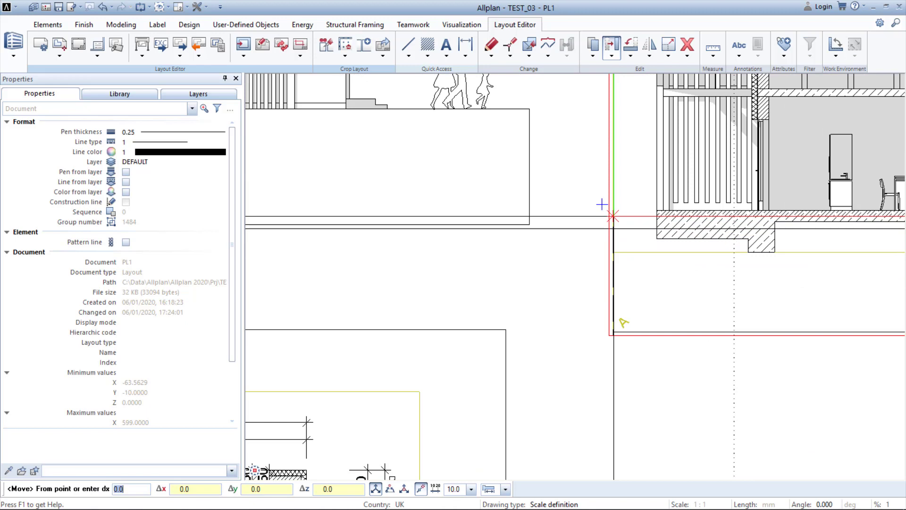
click(629, 229)
right_click(524, 176)
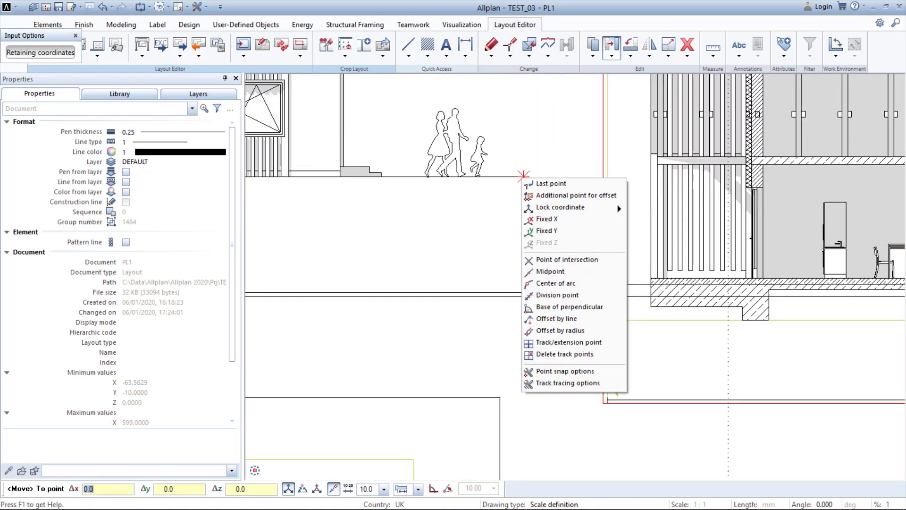
click(542, 234)
scroll(542, 232, down, 5)
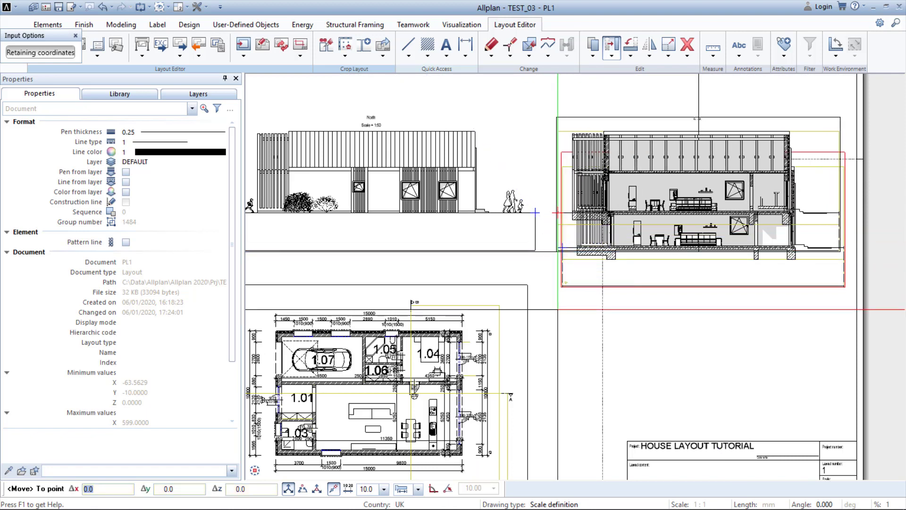
click(558, 310)
scroll(562, 334, down, 2)
key(Escape)
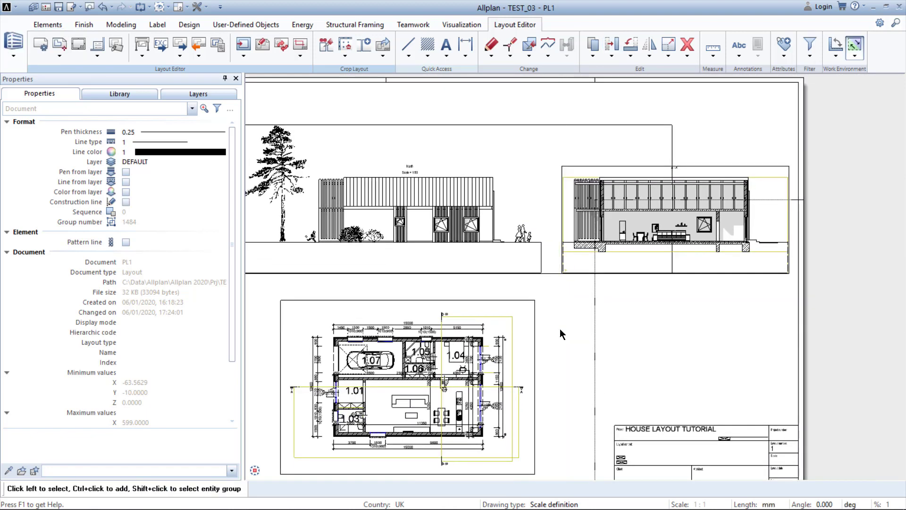
Step: Add the horizontal text NORTH ELEVATION in Arial, 2.50 mm high, above the upper-left corner of the north elevation
scroll(593, 325, down, 1)
mouse_move(592, 320)
mouse_down()
mouse_move(626, 269)
mouse_move(600, 316)
mouse_up()
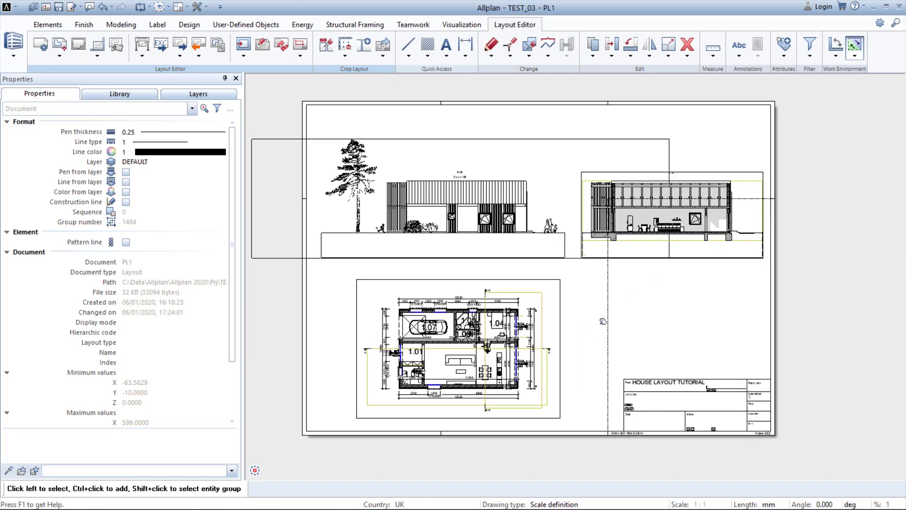
click(448, 50)
scroll(323, 125, up, 2)
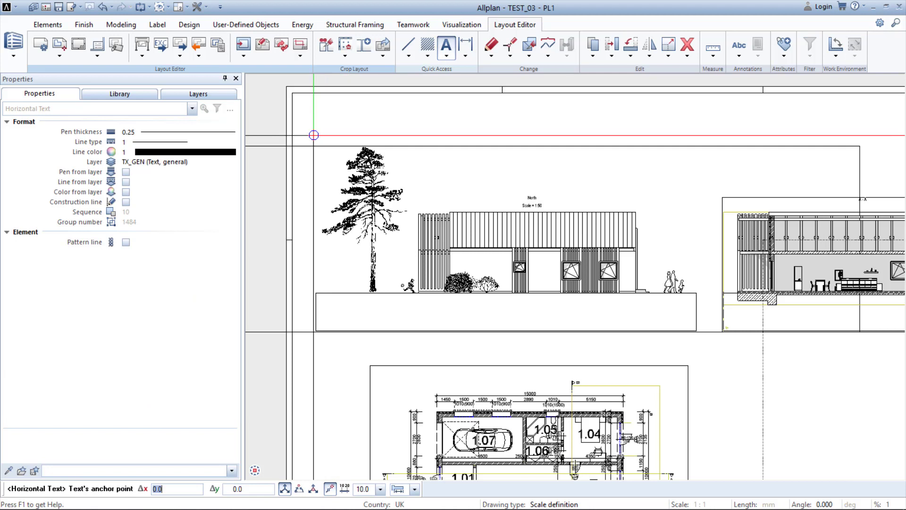
click(316, 135)
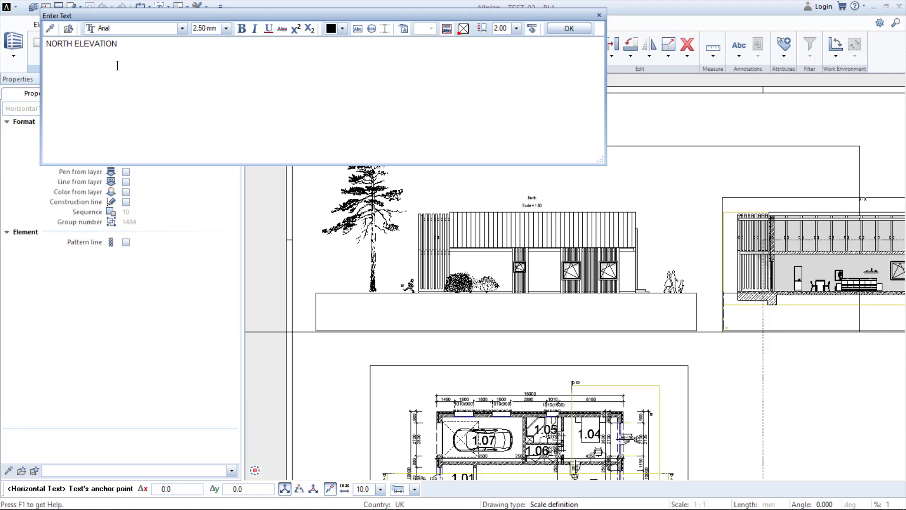
click(569, 28)
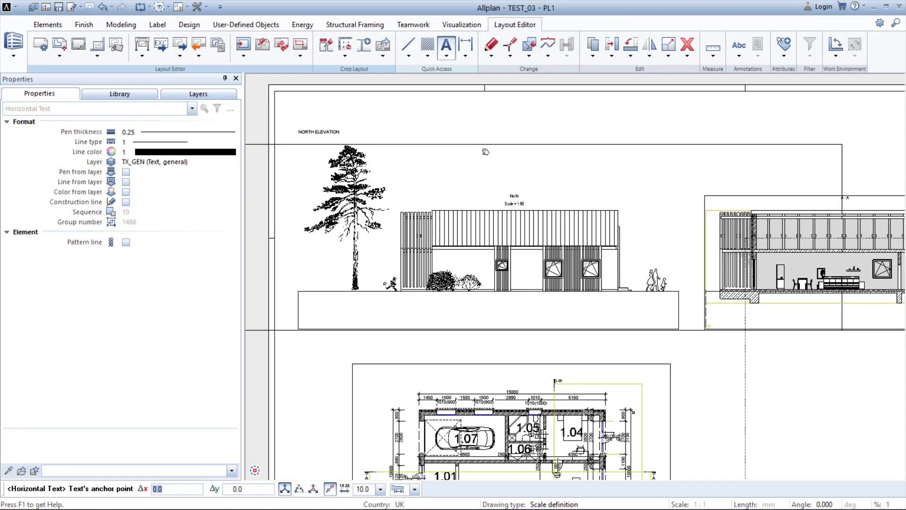
key(Escape)
Step: Copy the NORTH ELEVATION label horizontally to a point above the left edge of Section A-A
click(291, 126)
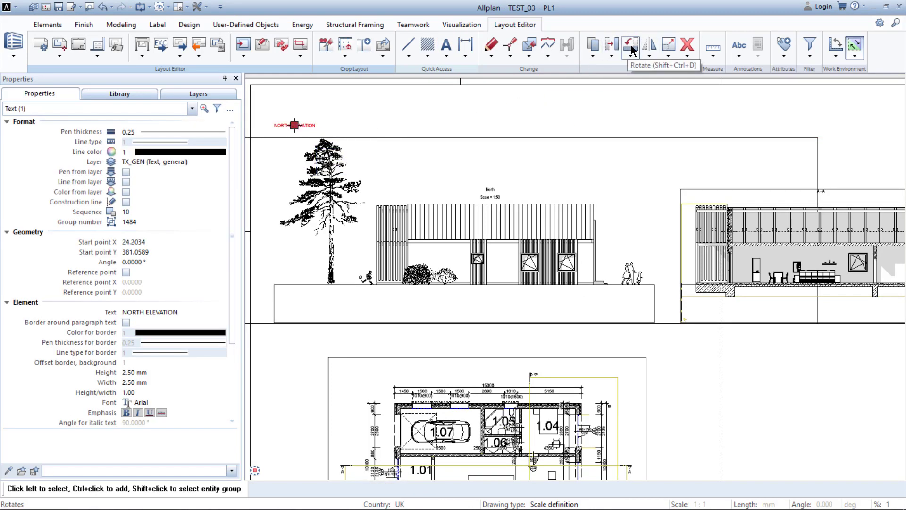
click(593, 44)
click(264, 117)
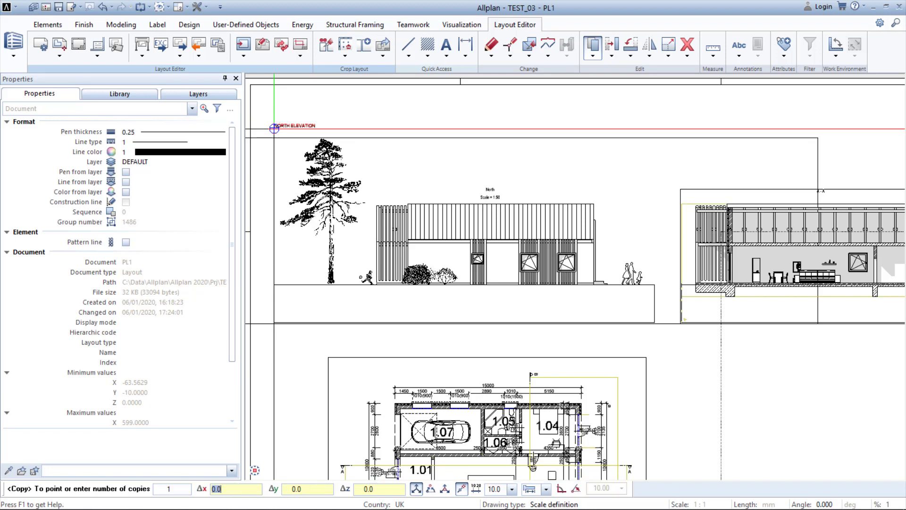
scroll(708, 137, right, 2)
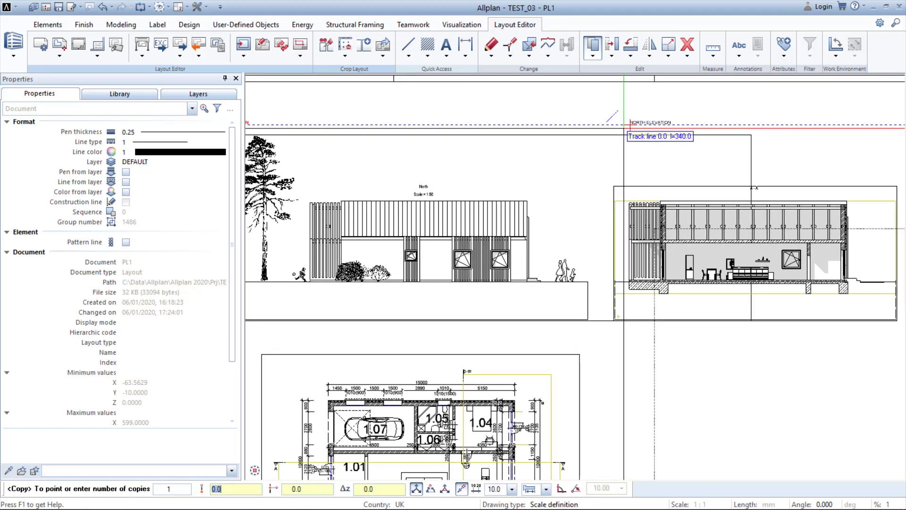
click(621, 132)
Step: Change the text of the copied NORTH ELEVATION label above the section to SECTION A-A
double_click(630, 126)
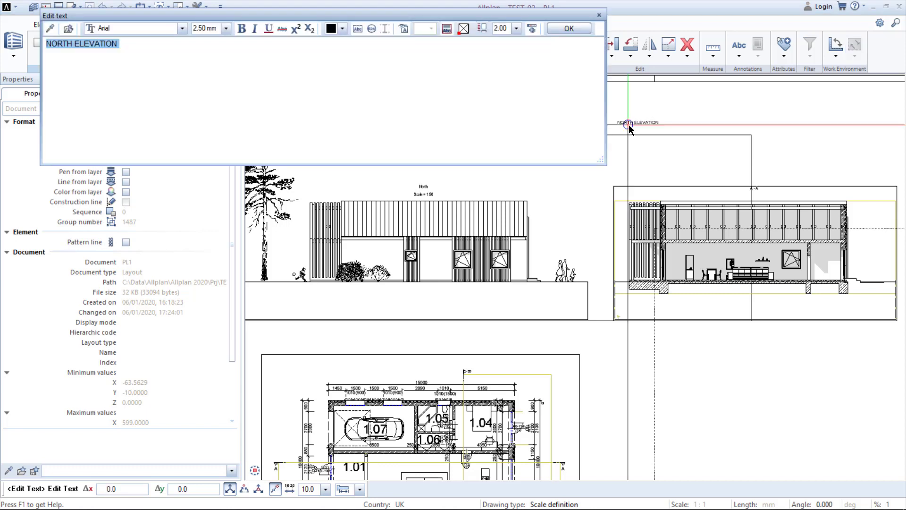
text(SECTION)
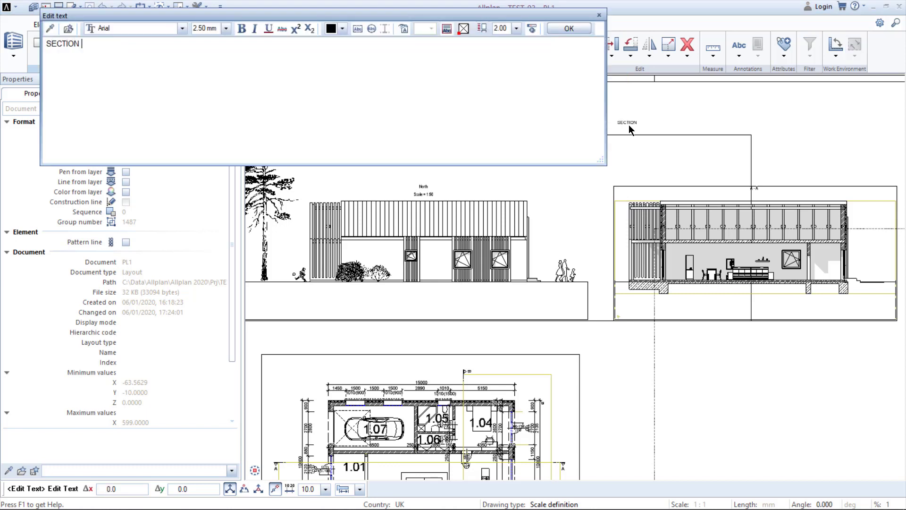
text( A-A)
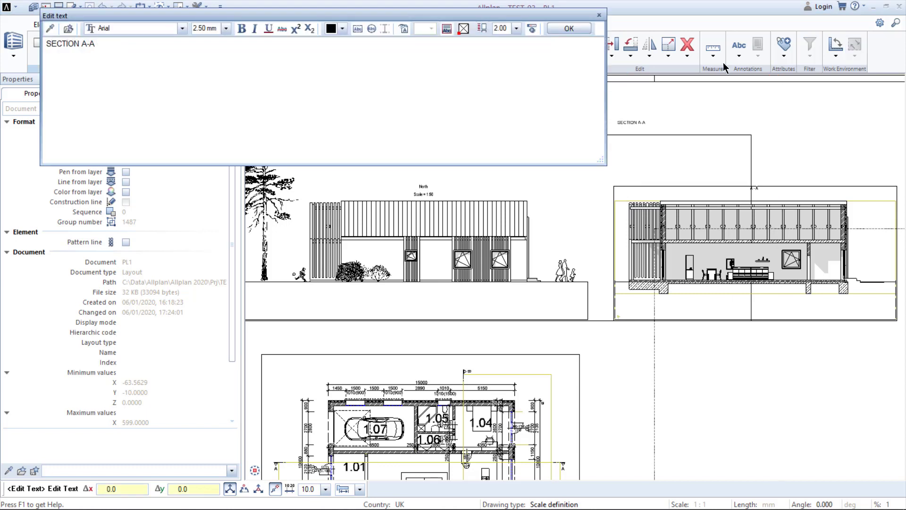
click(571, 28)
Step: Copy the SECTION A-A label above the floor plan frame's upper-left corner and replace the copy's text with the ground floor title, starting GROUND F
click(623, 127)
key(ctrl+c)
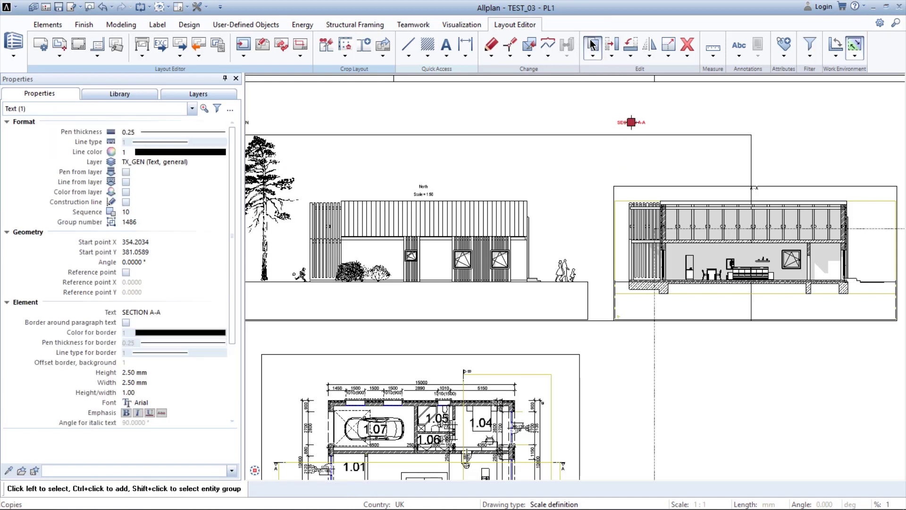
click(617, 125)
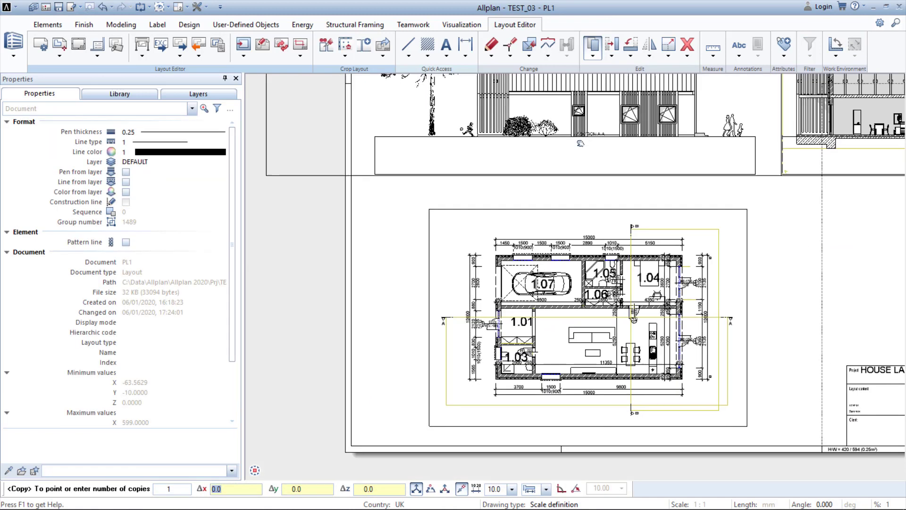
click(433, 202)
key(Escape)
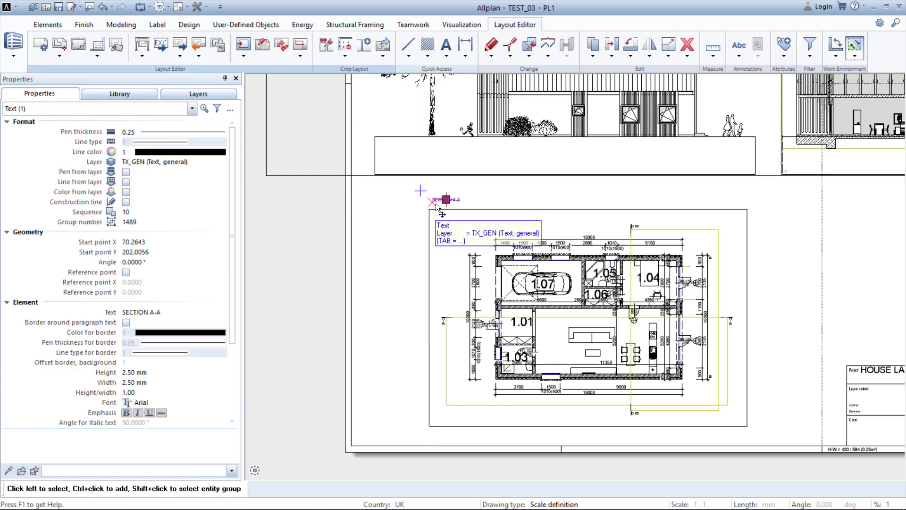
double_click(443, 200)
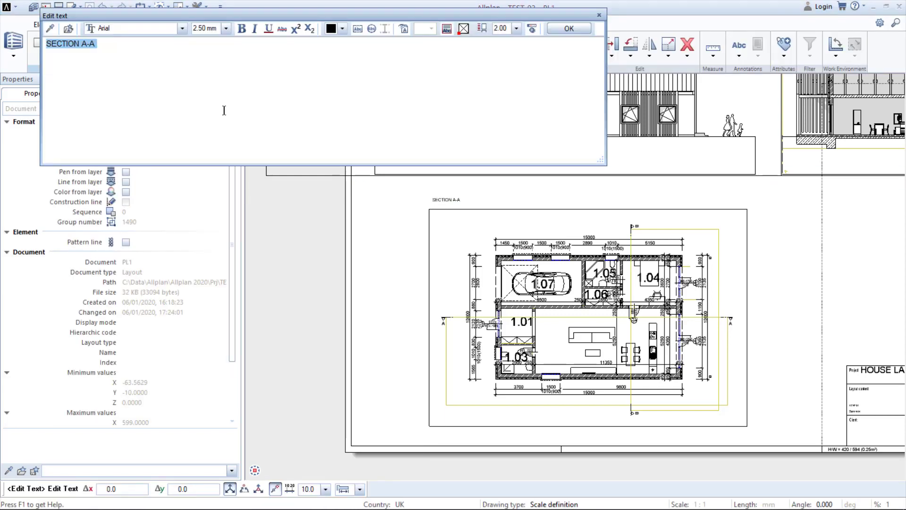
text(GROUND F)
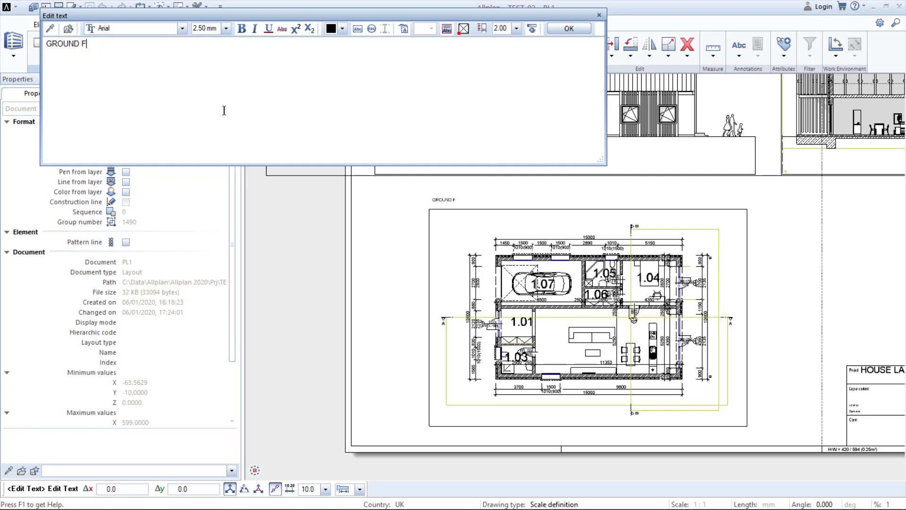
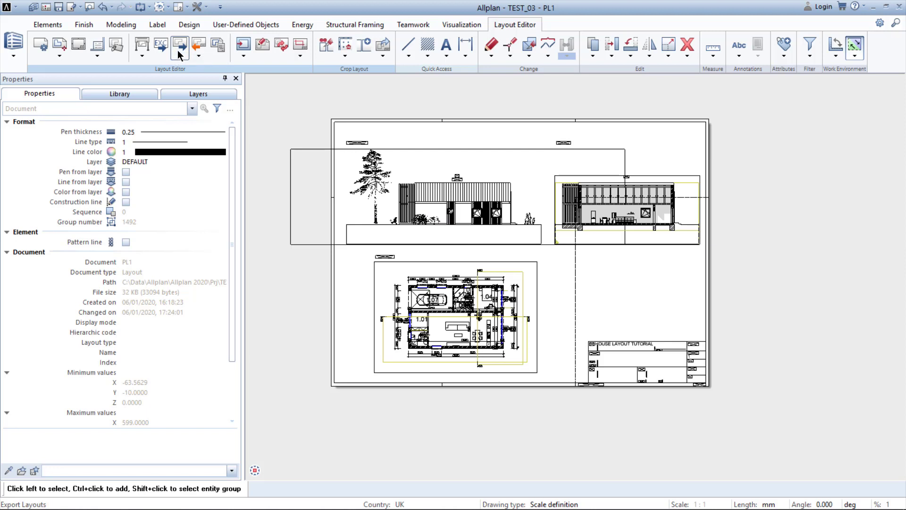
Step: Start a PDF data export with layout 1 of project TEST_03 selected
click(180, 57)
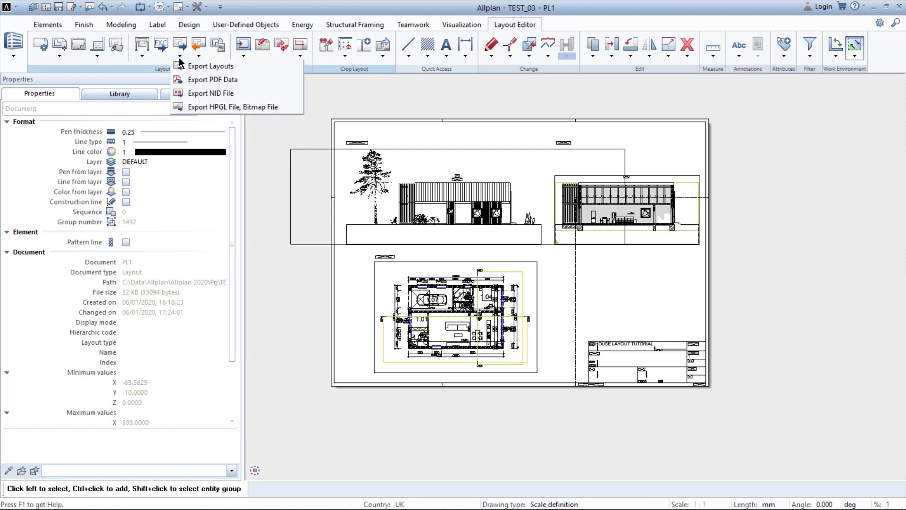
click(192, 81)
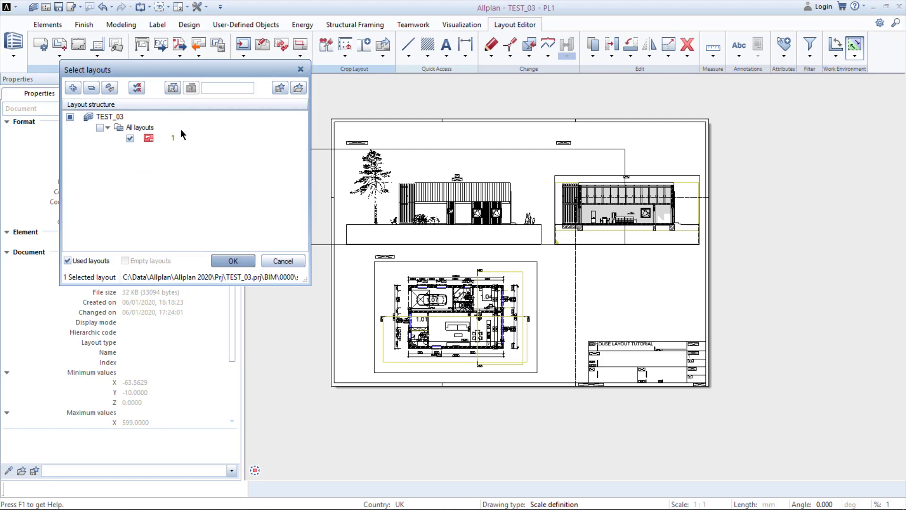
mouse_move(173, 143)
click(232, 260)
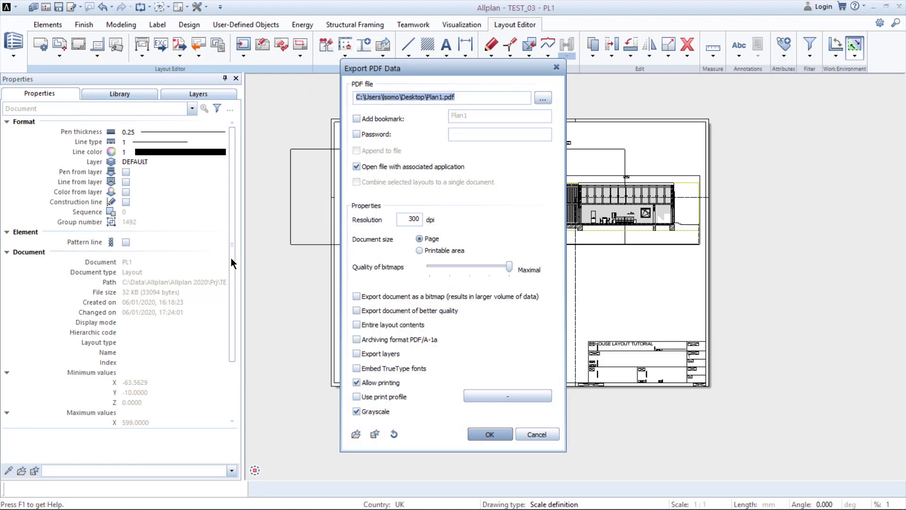
Step: Save the PDF to the Desktop as OUTPUT_LAYOUT_TUTORIAL and run the export with the existing settings
click(539, 99)
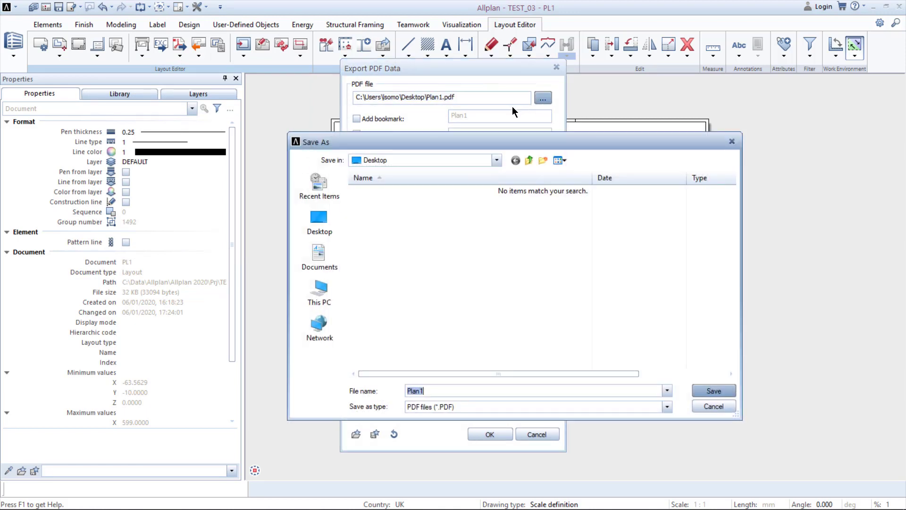
click(319, 226)
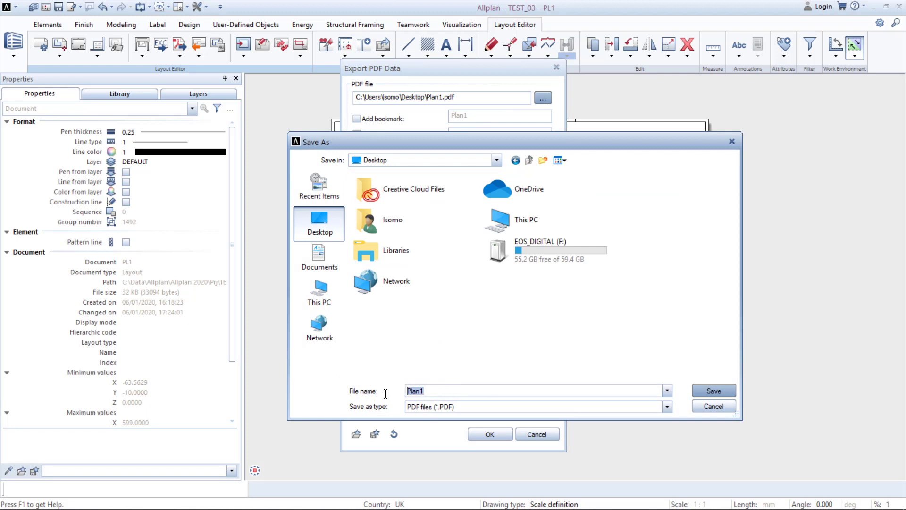
text(OUTPUT_LAYOUT_TUTORIAL)
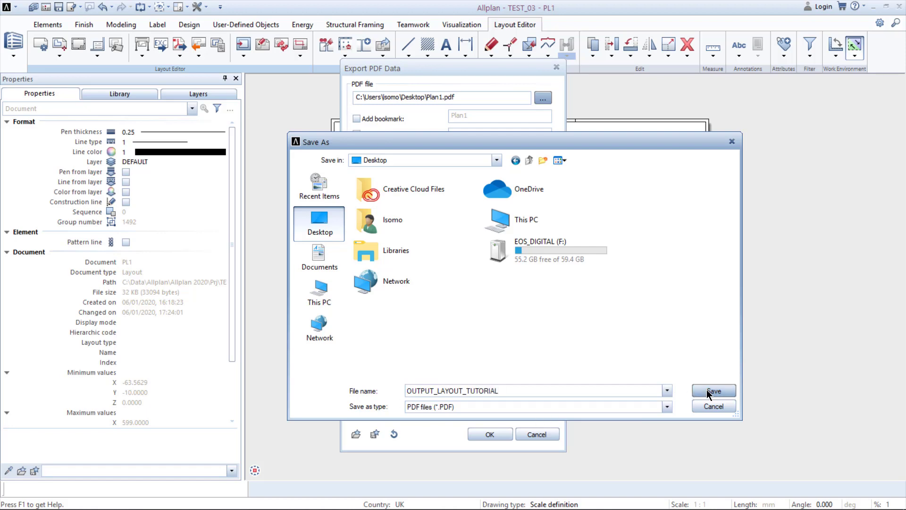
click(708, 390)
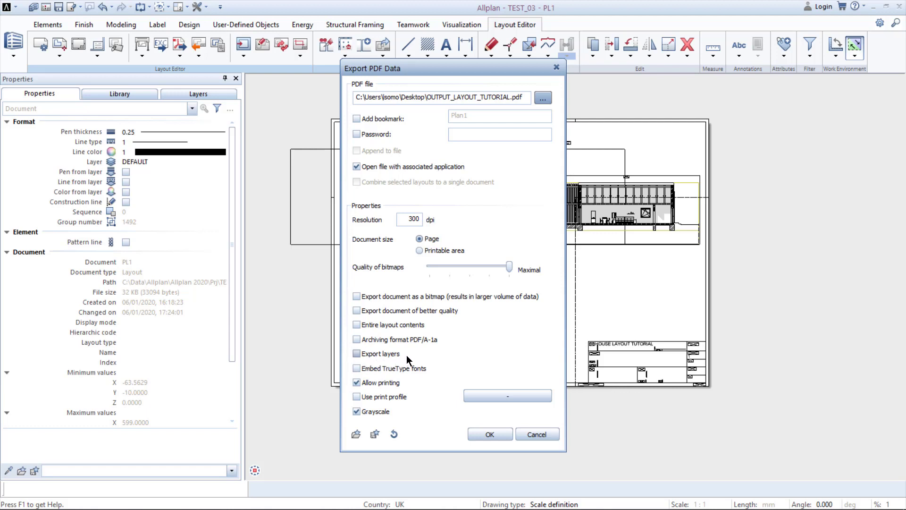
click(487, 434)
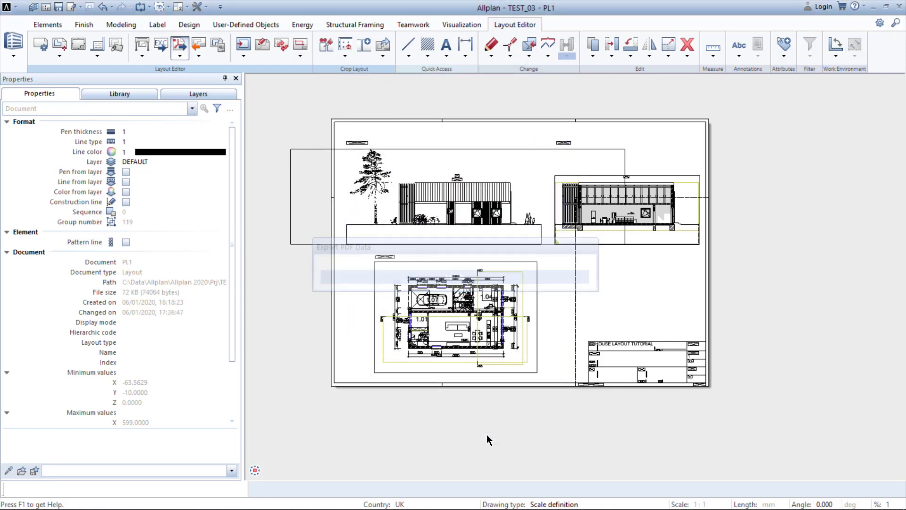